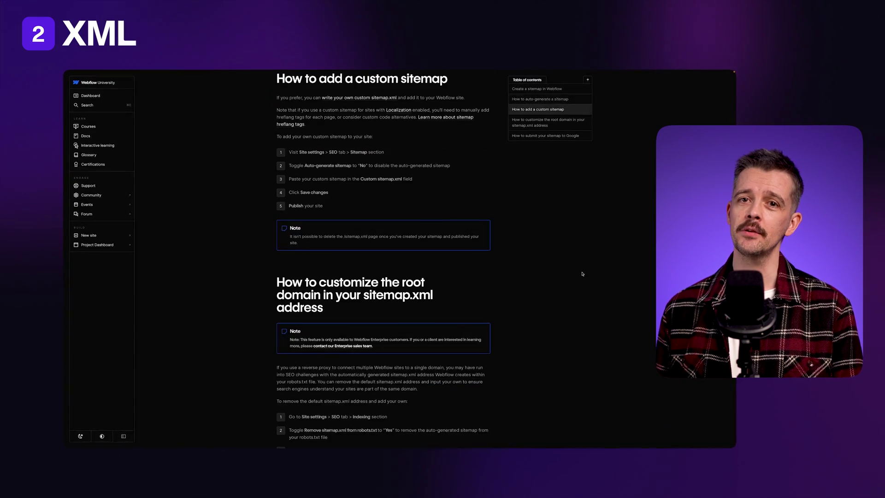
Step: Scroll the Webflow sitemap guide down to 'How to submit your sitemap to Google'
{"action": "scroll", "coordinate": [582, 274], "scroll_direction": "down", "scroll_amount": 5}
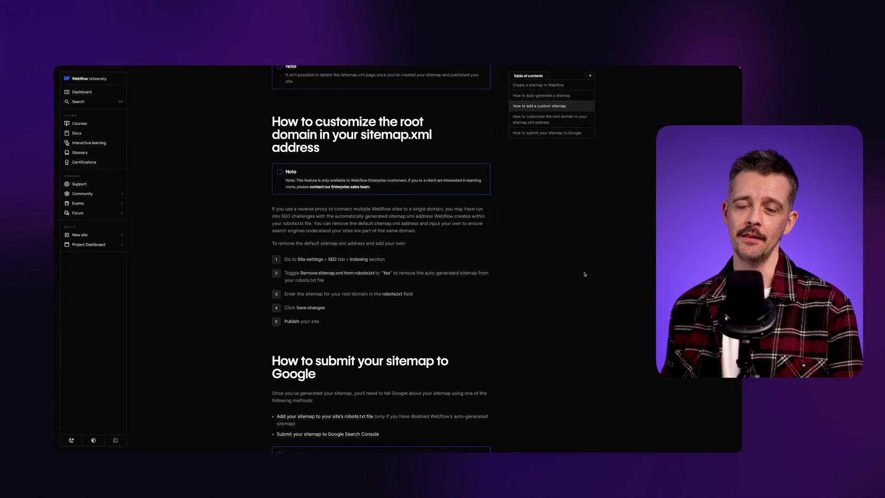
{"action": "scroll", "coordinate": [585, 274], "scroll_direction": "down", "scroll_amount": 1}
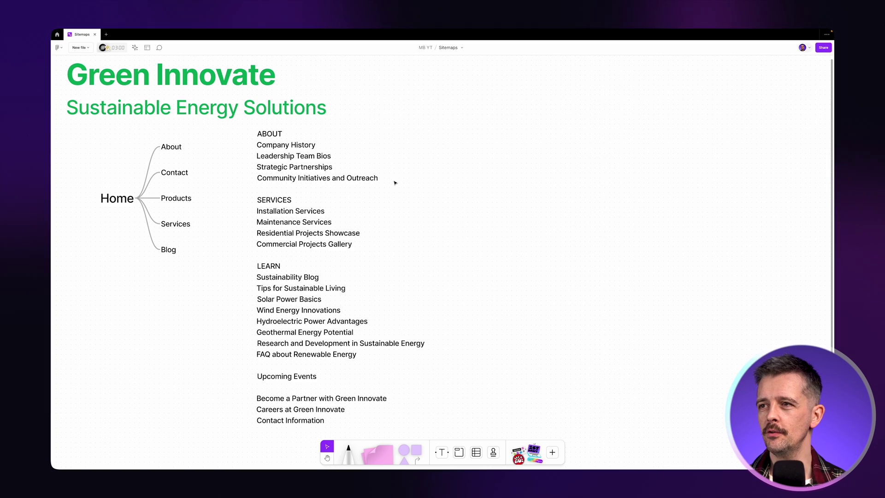
Step: Paste the site goal paragraph into a new text box beside the page list
{"action": "left_click", "coordinate": [425, 143]}
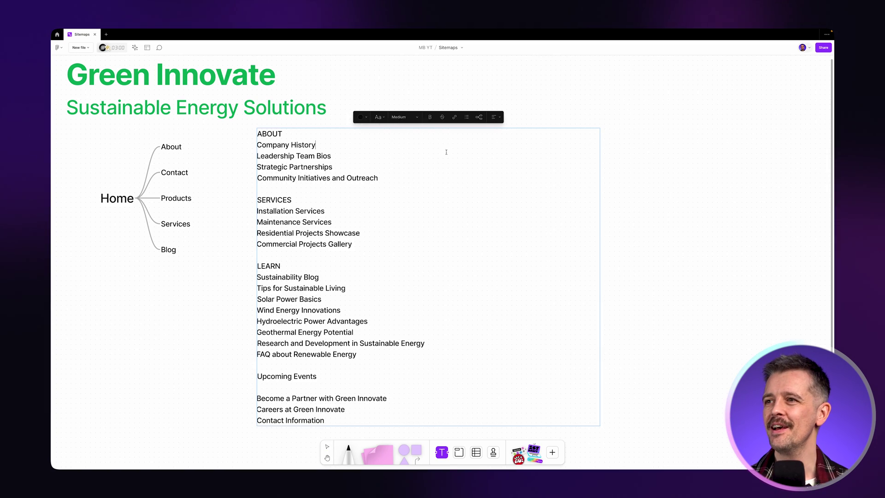
{"action": "left_click", "coordinate": [527, 115]}
{"action": "type", "text": "establish the company as a leader in sustainable energy solutions by educating the public about renewable energy, showcasing the company's projects and achievements, and engaging with potential clients and partners."}
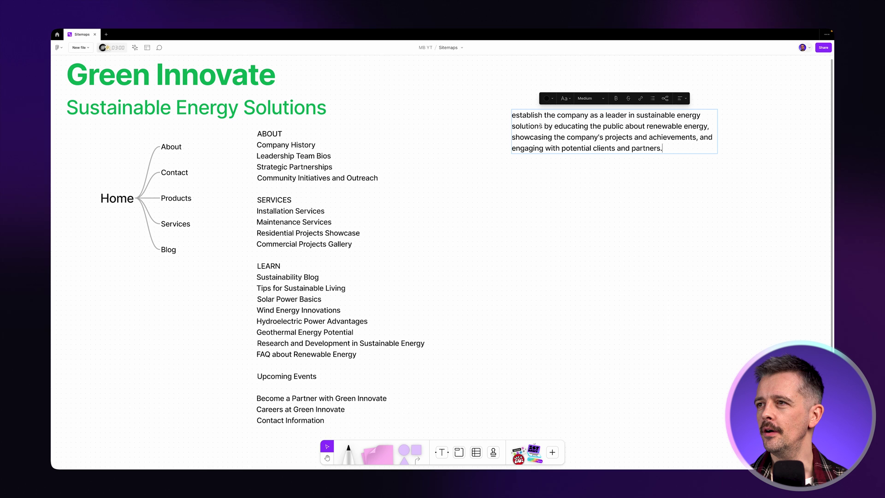
Step: Narrow the sitemap page list box to fit its text
{"action": "left_click", "coordinate": [423, 154]}
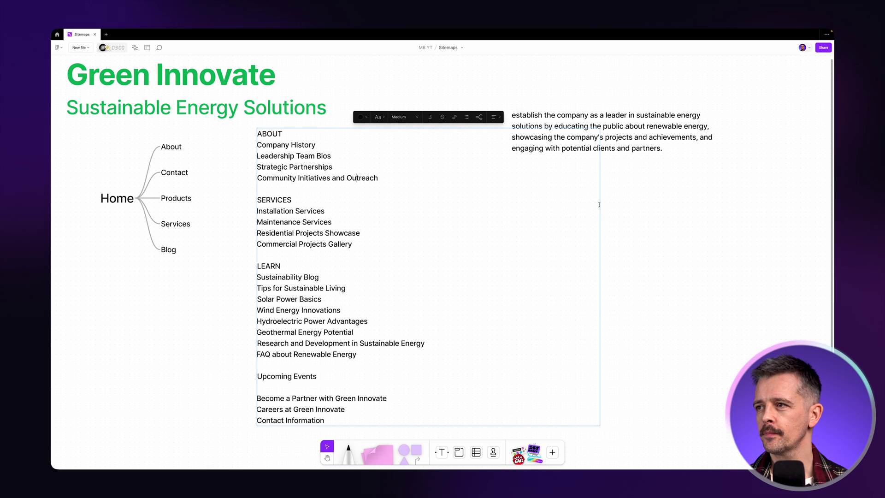
{"action": "key", "text": "Escape"}
{"action": "left_click_drag", "start_coordinate": [595, 208], "coordinate": [463, 209]}
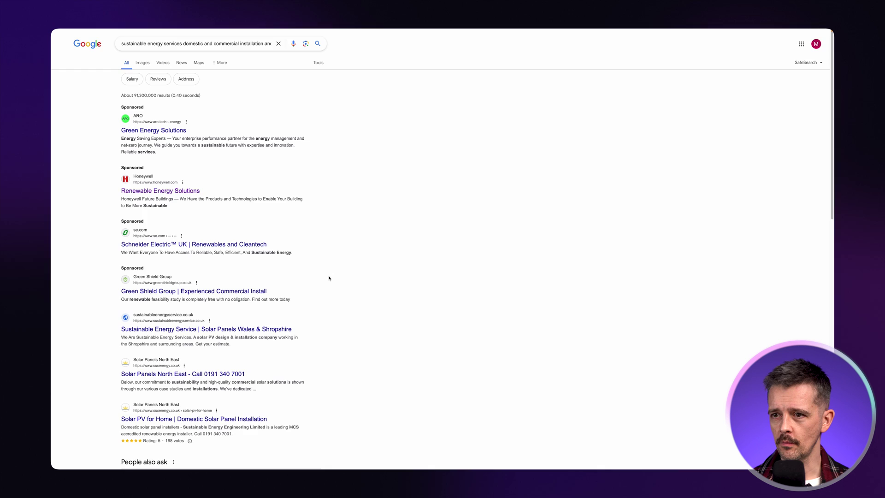
Step: Scroll the sustainable energy services Google results down to the Honeywell result
{"action": "scroll", "coordinate": [328, 285], "scroll_direction": "down", "scroll_amount": 7}
{"action": "scroll", "coordinate": [329, 279], "scroll_direction": "down", "scroll_amount": 3}
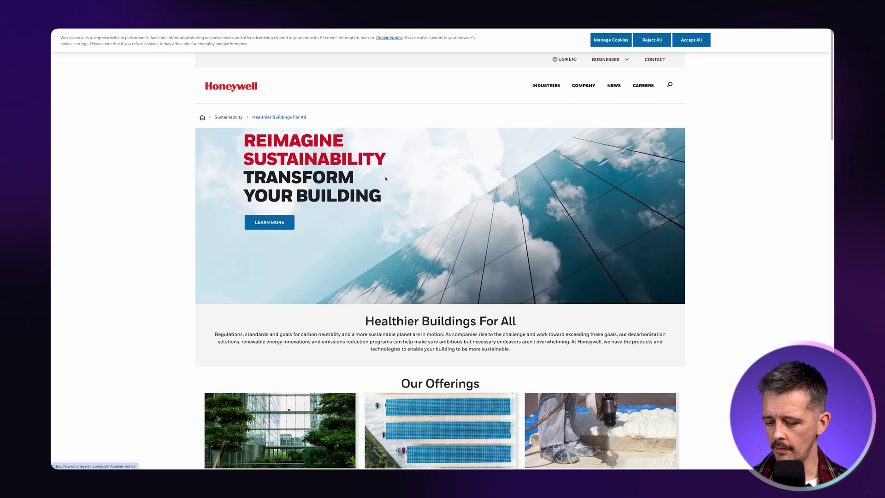
Step: Screenshot the Honeywell page's footer links
{"action": "scroll", "coordinate": [386, 179], "scroll_direction": "down", "scroll_amount": 20}
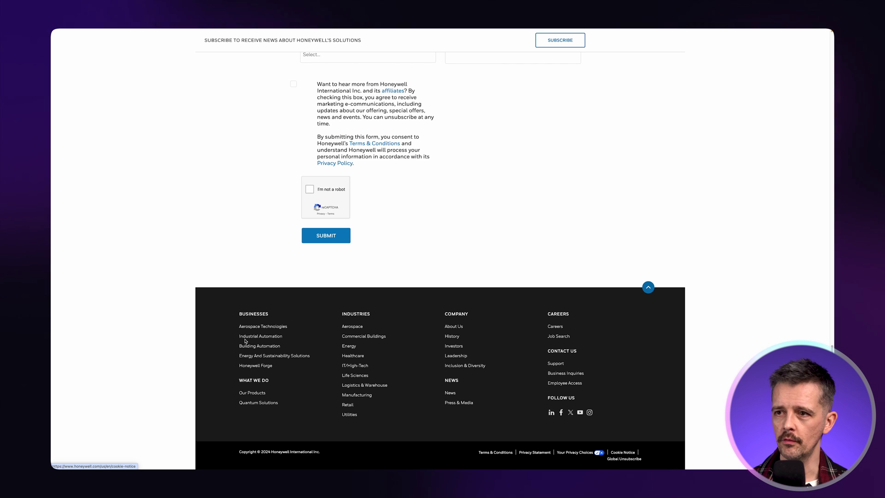
{"action": "key", "text": "super+shift+4"}
{"action": "left_click_drag", "start_coordinate": [225, 298], "coordinate": [607, 435]}
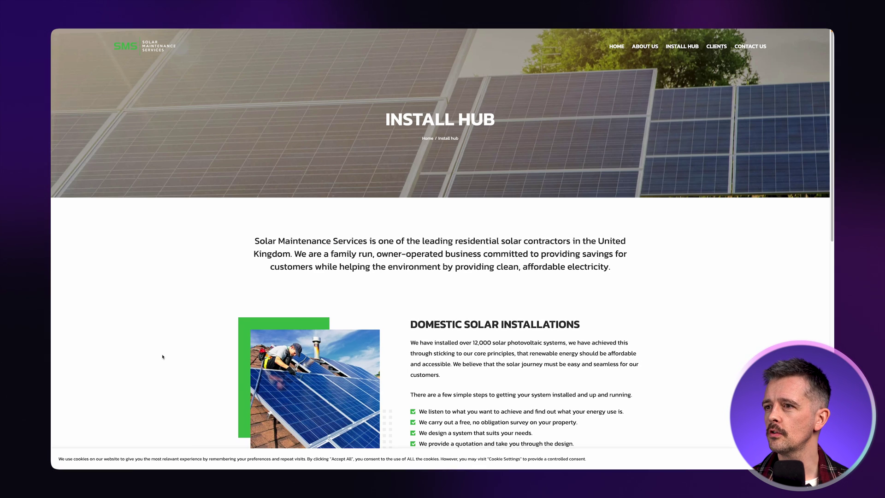
Step: Scroll through Intrepid's Services page from the hero to the footer and back up
{"action": "scroll", "coordinate": [162, 356], "scroll_direction": "down", "scroll_amount": 10}
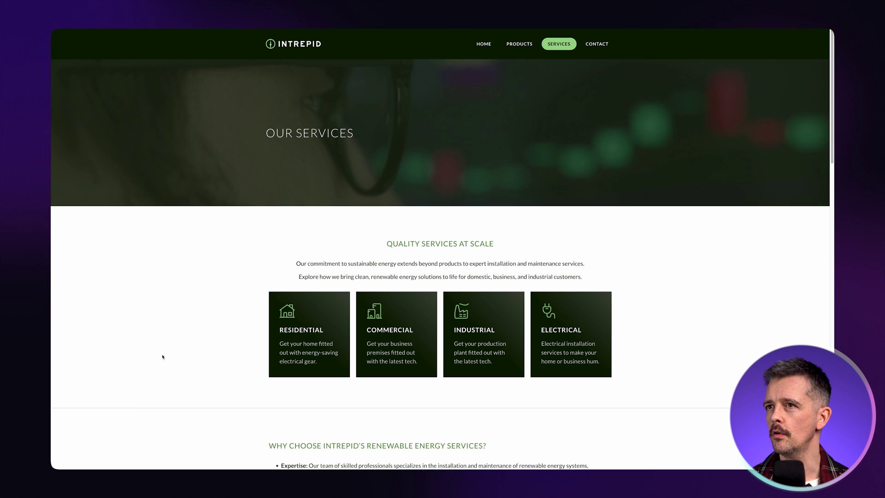
{"action": "scroll", "coordinate": [163, 356], "scroll_direction": "down", "scroll_amount": 1}
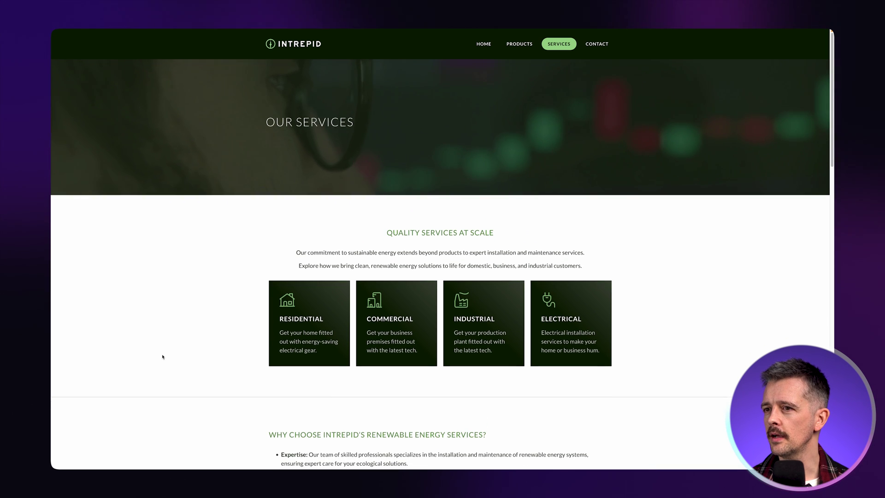
{"action": "scroll", "coordinate": [162, 356], "scroll_direction": "up", "scroll_amount": 1}
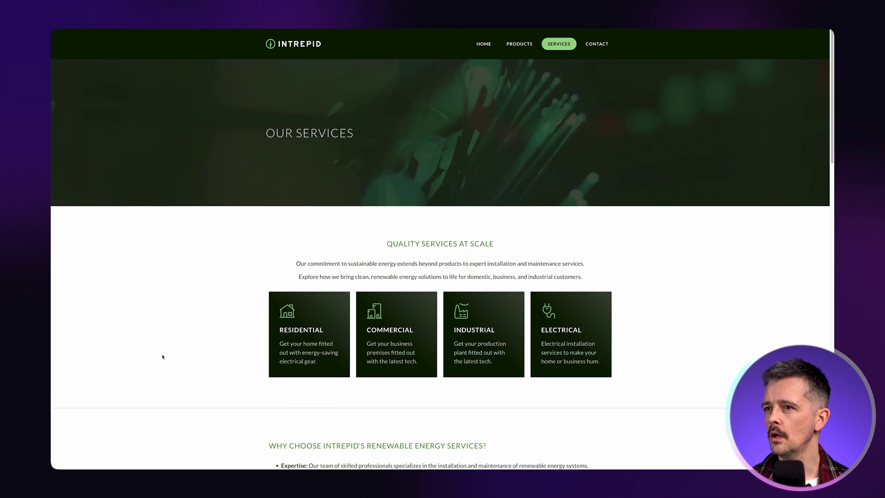
{"action": "scroll", "coordinate": [162, 356], "scroll_direction": "down", "scroll_amount": 2}
{"action": "scroll", "coordinate": [492, 253], "scroll_direction": "up", "scroll_amount": 2}
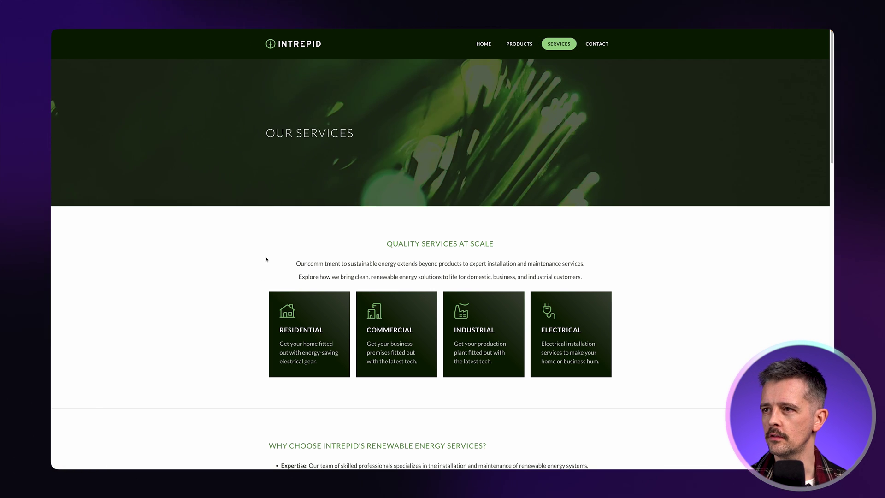
{"action": "scroll", "coordinate": [267, 259], "scroll_direction": "down", "scroll_amount": 1}
{"action": "mouse_move", "coordinate": [424, 329]}
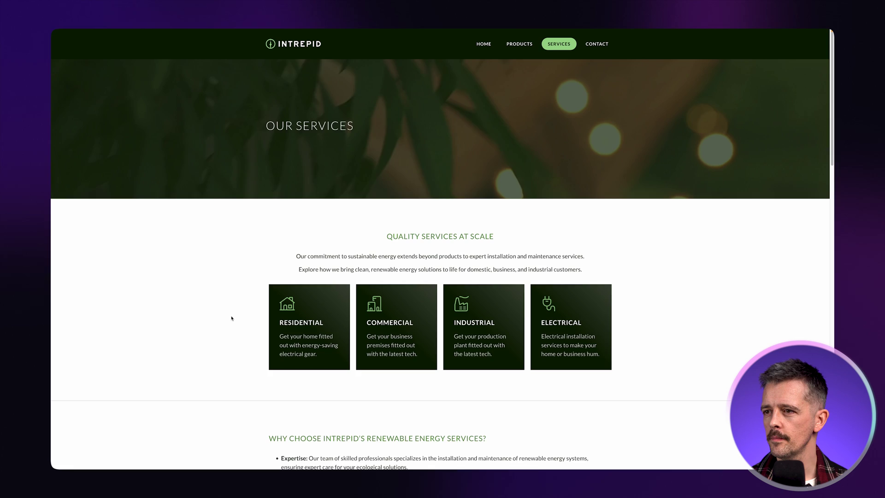
{"action": "scroll", "coordinate": [232, 318], "scroll_direction": "down", "scroll_amount": 2}
{"action": "scroll", "coordinate": [232, 318], "scroll_direction": "down", "scroll_amount": 15}
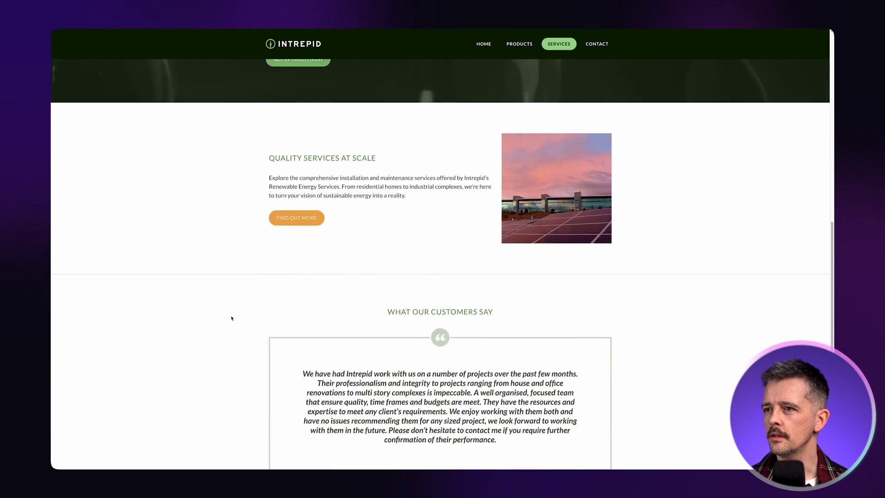
{"action": "scroll", "coordinate": [232, 318], "scroll_direction": "down", "scroll_amount": 3}
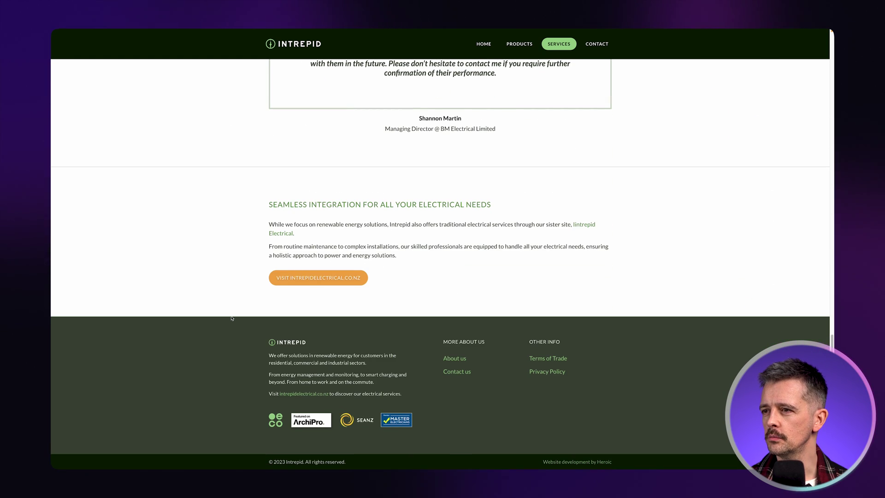
{"action": "scroll", "coordinate": [232, 318], "scroll_direction": "up", "scroll_amount": 15}
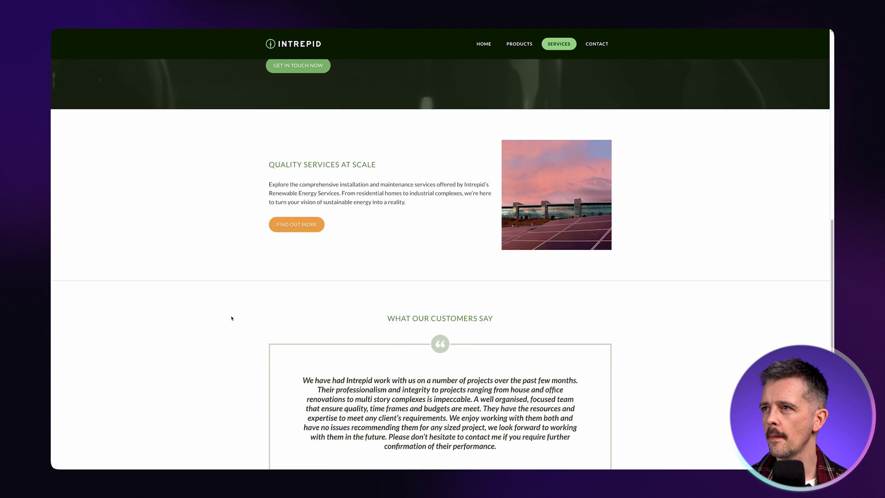
{"action": "scroll", "coordinate": [232, 318], "scroll_direction": "up", "scroll_amount": 7}
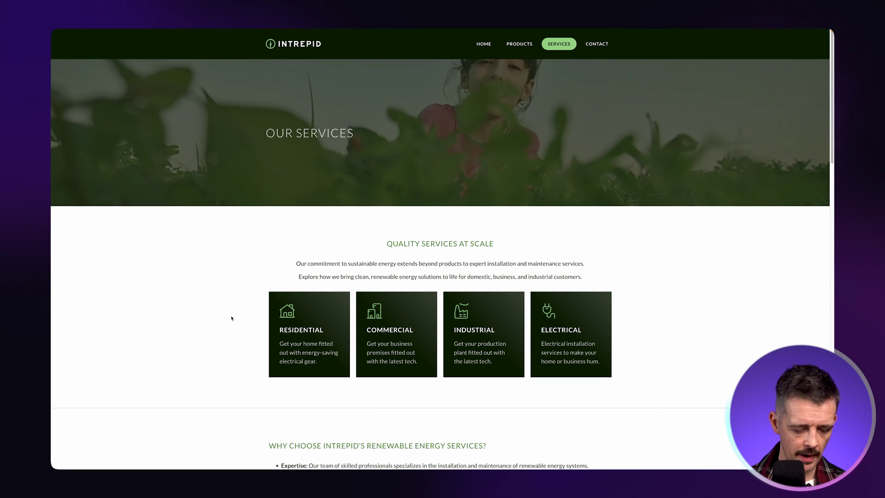
{"action": "key", "text": "super+shift+4"}
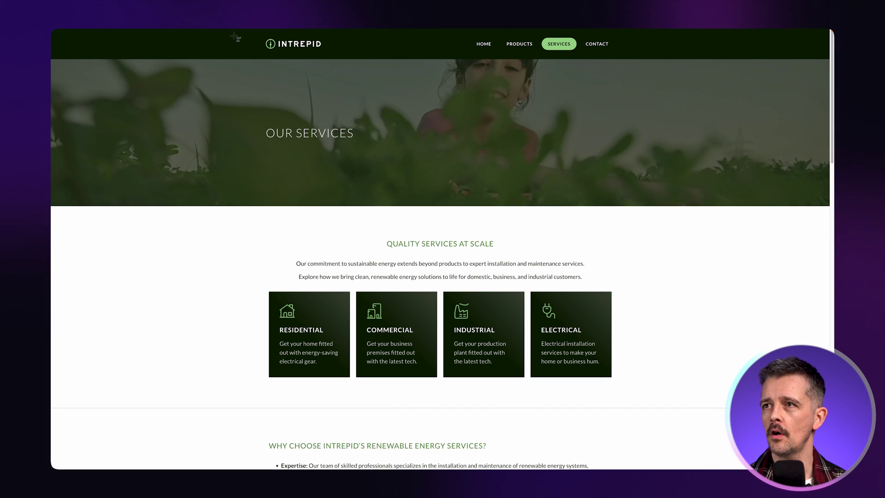
Step: Screenshot Intrepid's Our Services hero banner, then the Siemens page's top navigation bar
{"action": "left_click_drag", "start_coordinate": [234, 33], "coordinate": [643, 392]}
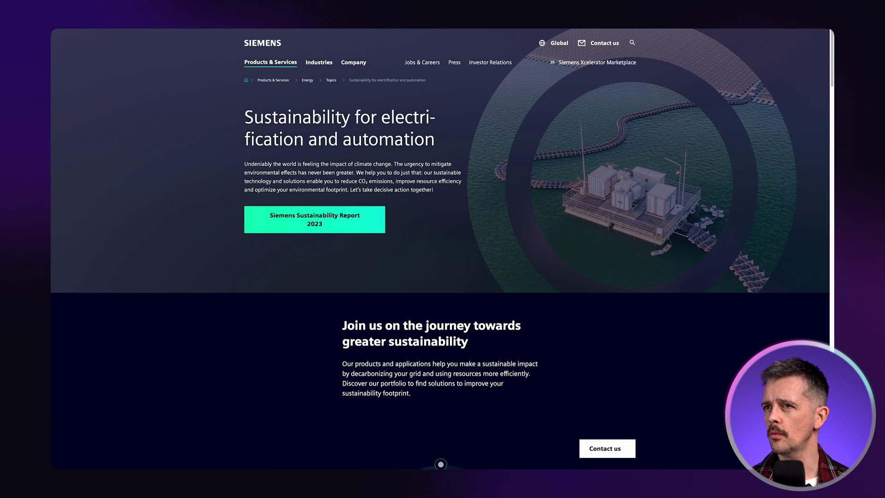
{"action": "scroll", "coordinate": [315, 198], "scroll_direction": "down", "scroll_amount": 3}
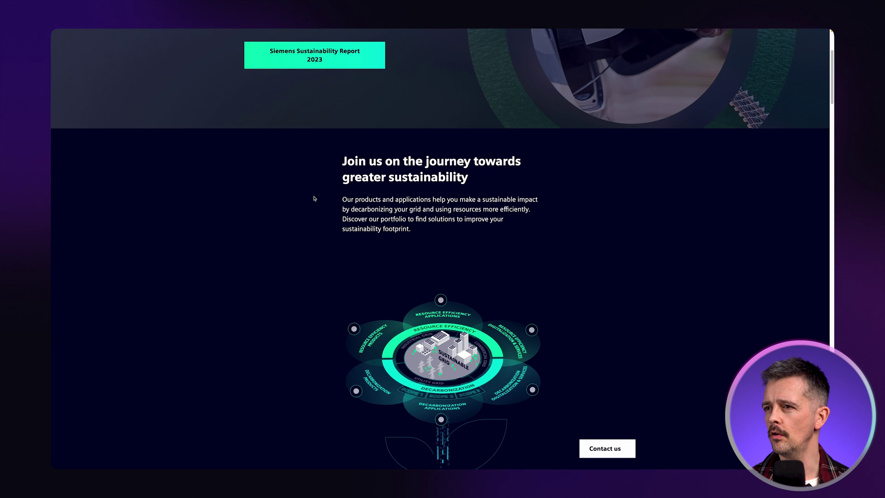
{"action": "scroll", "coordinate": [314, 198], "scroll_direction": "down", "scroll_amount": 7}
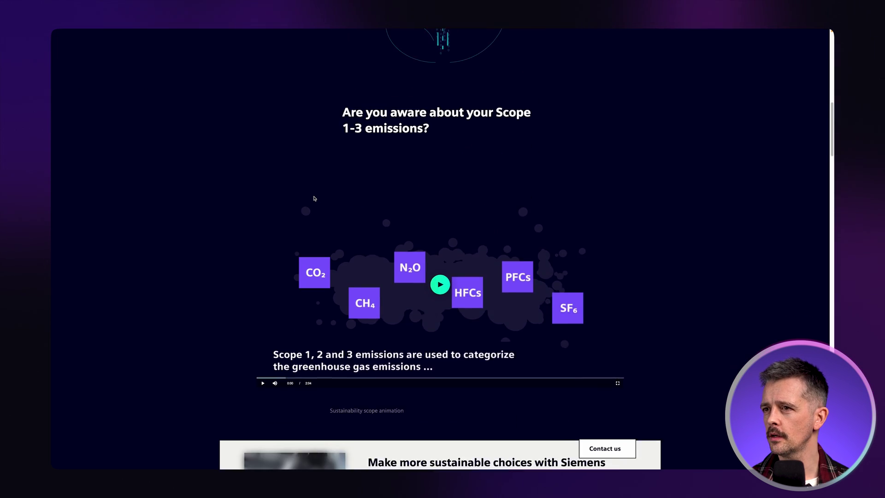
{"action": "scroll", "coordinate": [314, 199], "scroll_direction": "down", "scroll_amount": 16}
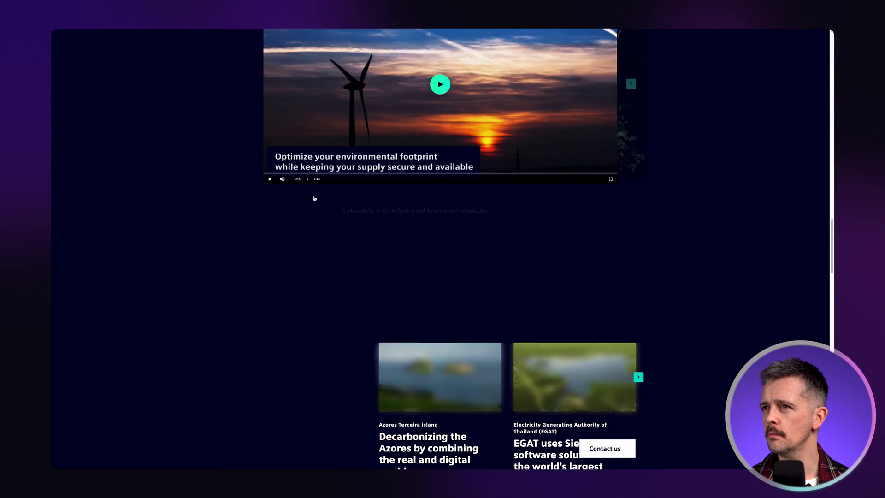
{"action": "scroll", "coordinate": [315, 199], "scroll_direction": "down", "scroll_amount": 15}
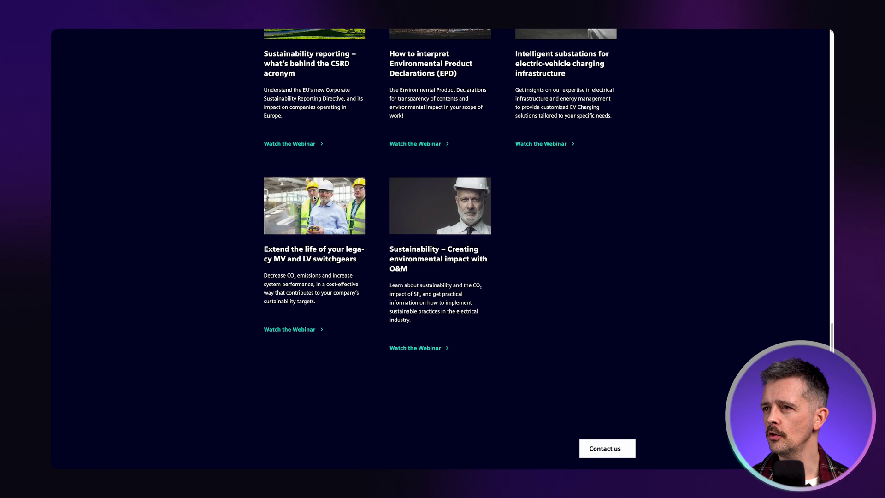
{"action": "scroll", "coordinate": [315, 199], "scroll_direction": "down", "scroll_amount": 13}
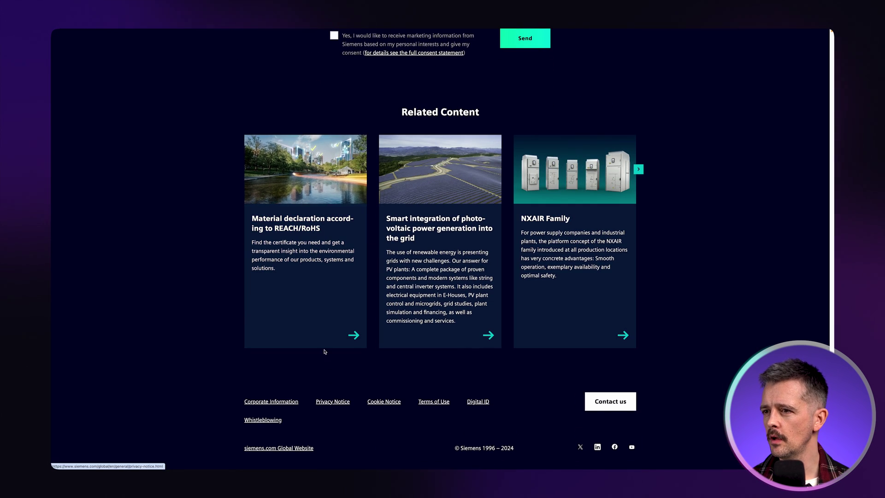
{"action": "scroll", "coordinate": [324, 346], "scroll_direction": "up", "scroll_amount": 20}
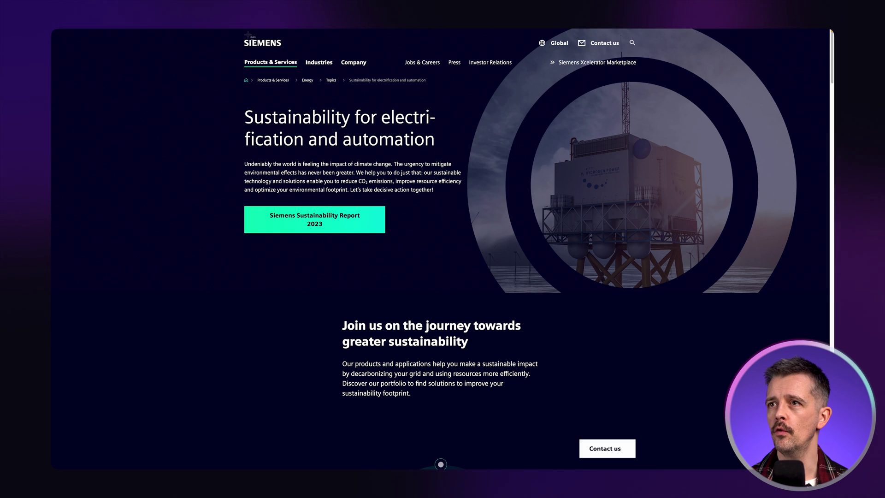
{"action": "key", "text": "super+shift+4"}
{"action": "left_click_drag", "start_coordinate": [234, 36], "coordinate": [651, 83]}
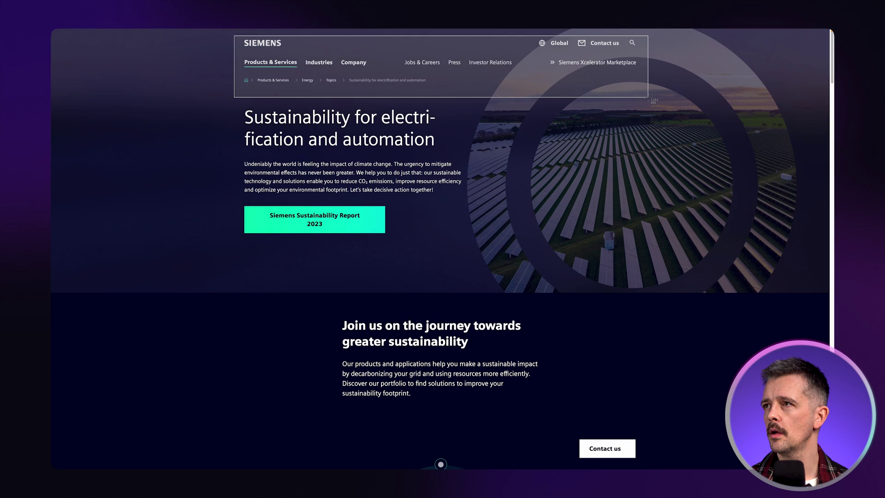
Step: Switch to the Elite Services Group site and screenshot its footer link columns
{"action": "key", "text": "ctrl+Tab"}
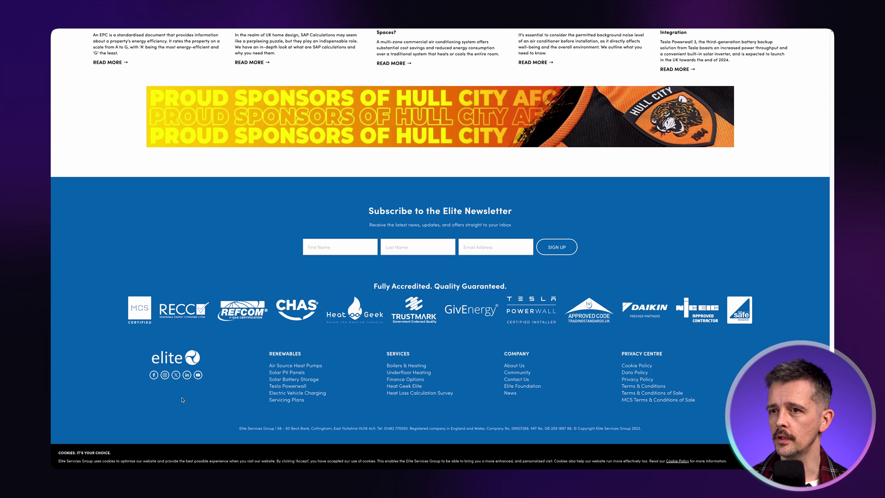
{"action": "key", "text": "super+shift+4"}
{"action": "left_click_drag", "start_coordinate": [112, 439], "coordinate": [747, 336]}
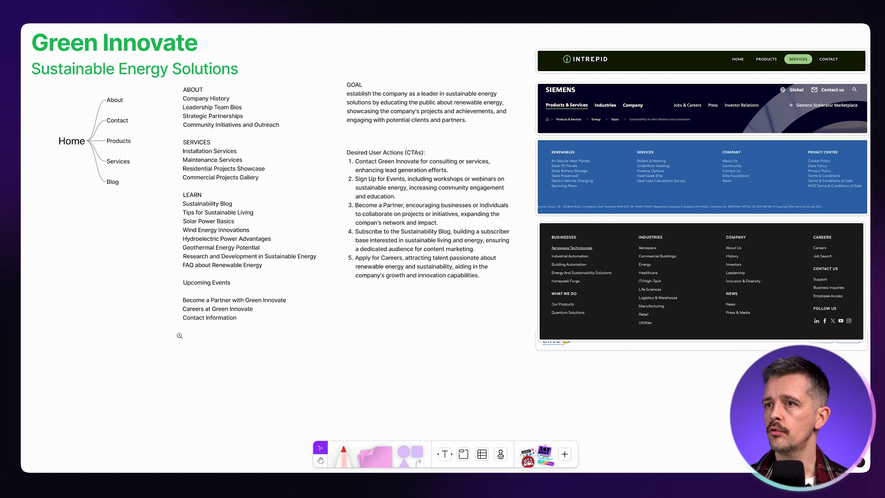
Step: Zoom in on the sitemap text and competitor screenshots, then switch to the marker
{"action": "mouse_move", "coordinate": [175, 335]}
{"action": "left_mouse_down"}
{"action": "mouse_move", "coordinate": [349, 144]}
{"action": "mouse_move", "coordinate": [860, 71]}
{"action": "left_mouse_up"}
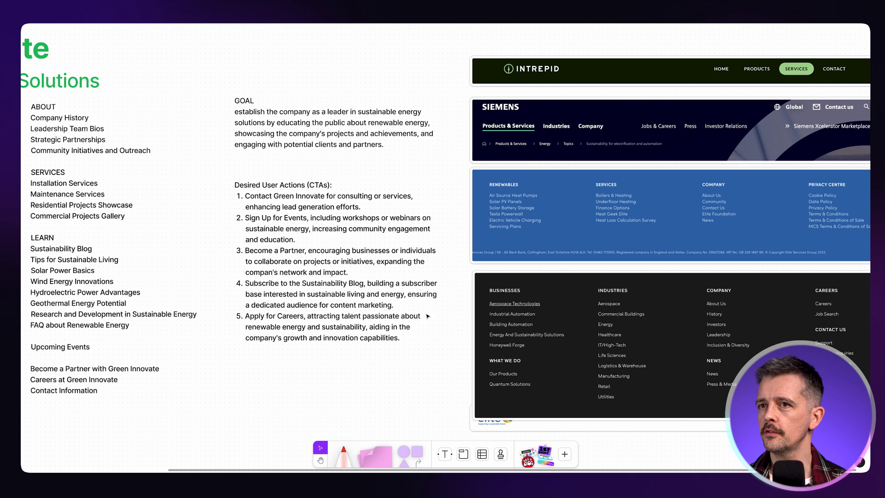
{"action": "key", "text": "m"}
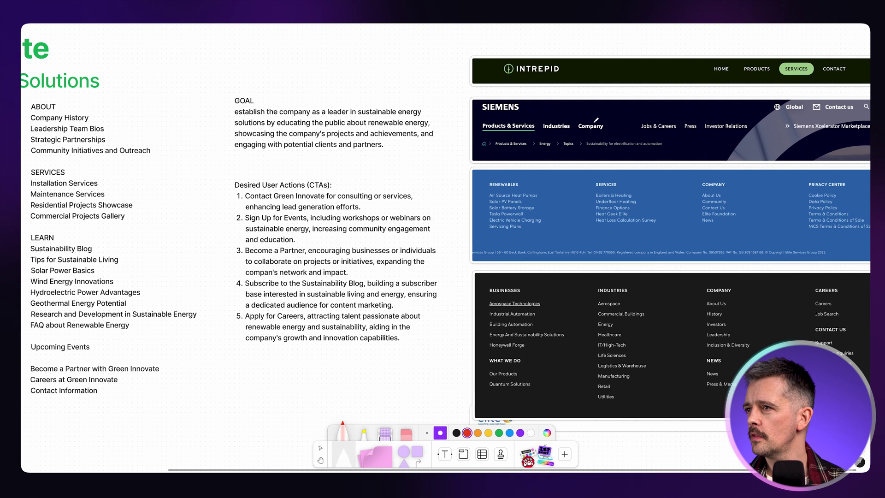
Step: Circle Company in red in the Siemens nav and the blue and black footers
{"action": "left_click_drag", "start_coordinate": [596, 120], "coordinate": [603, 117]}
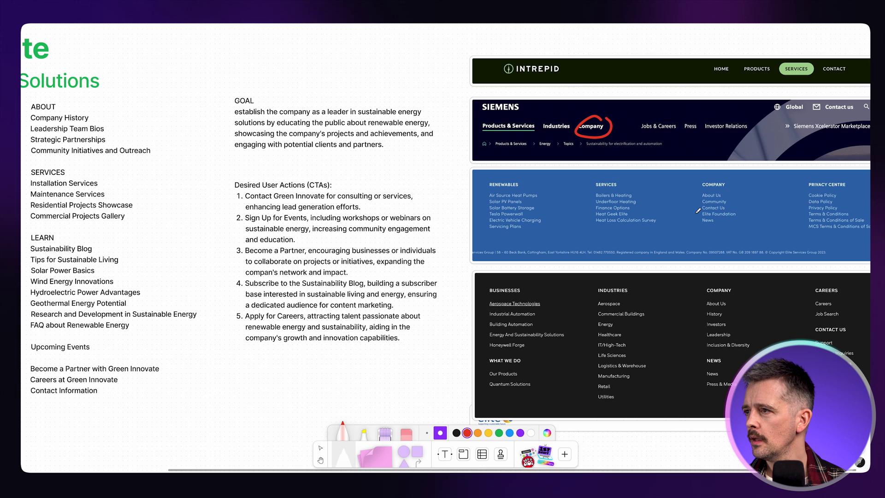
{"action": "left_click_drag", "start_coordinate": [732, 175], "coordinate": [733, 192]}
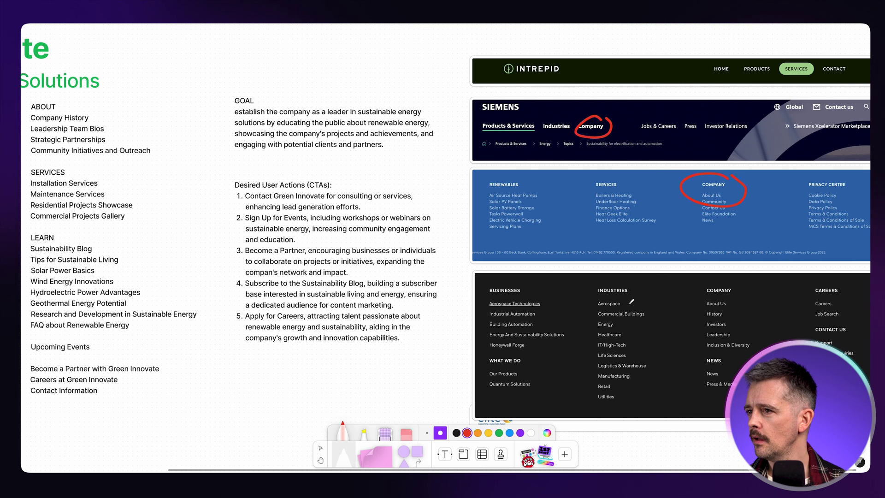
{"action": "left_click_drag", "start_coordinate": [731, 278], "coordinate": [737, 281]}
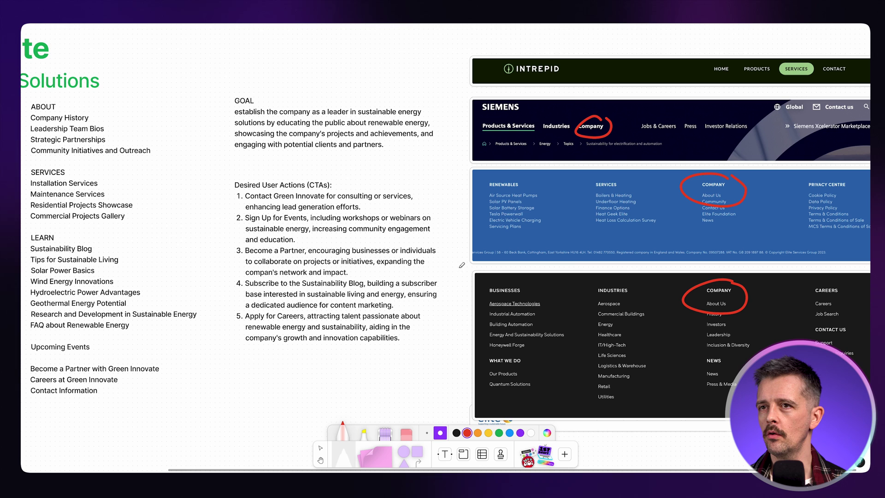
Step: Extend the ABOUT heading to read ABOUT US / COMPANY
{"action": "key", "text": "Escape"}
{"action": "left_click", "coordinate": [58, 107]}
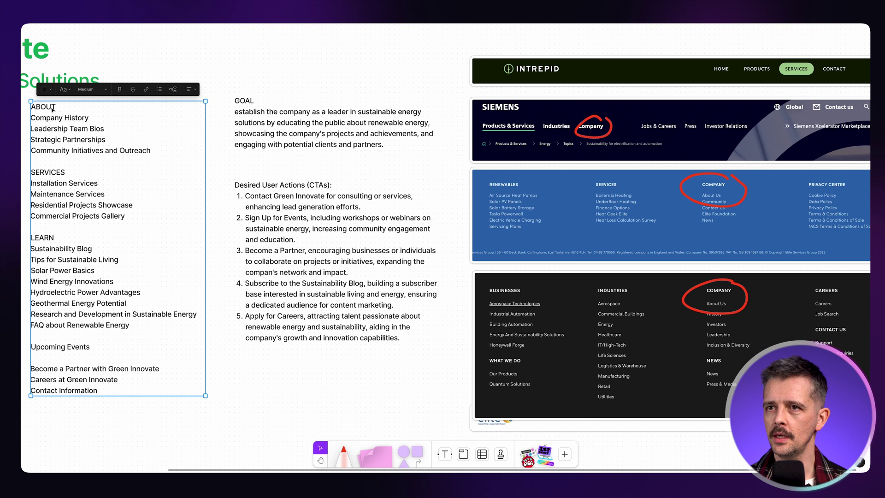
{"action": "double_click", "coordinate": [58, 107]}
{"action": "left_click", "coordinate": [59, 107]}
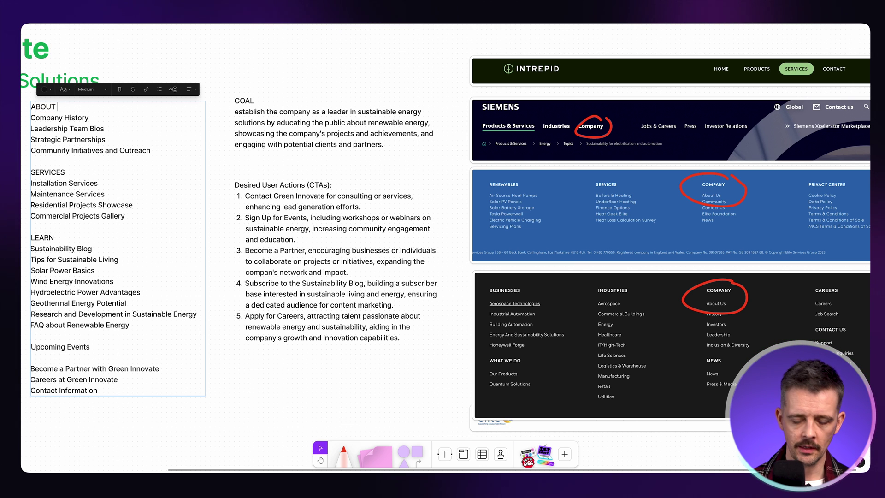
{"action": "key", "text": "Caps_Lock"}
{"action": "type", "text": "US / COM"}
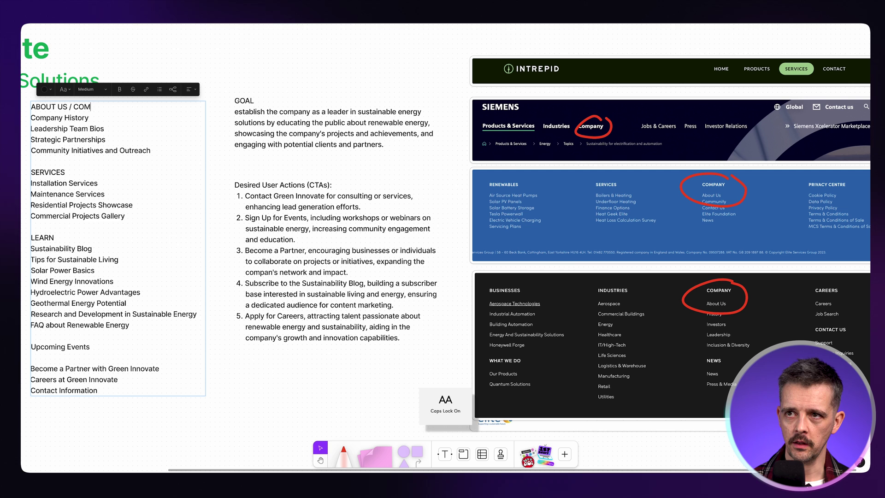
{"action": "type", "text": "PANY"}
{"action": "key", "text": "Caps_Lock"}
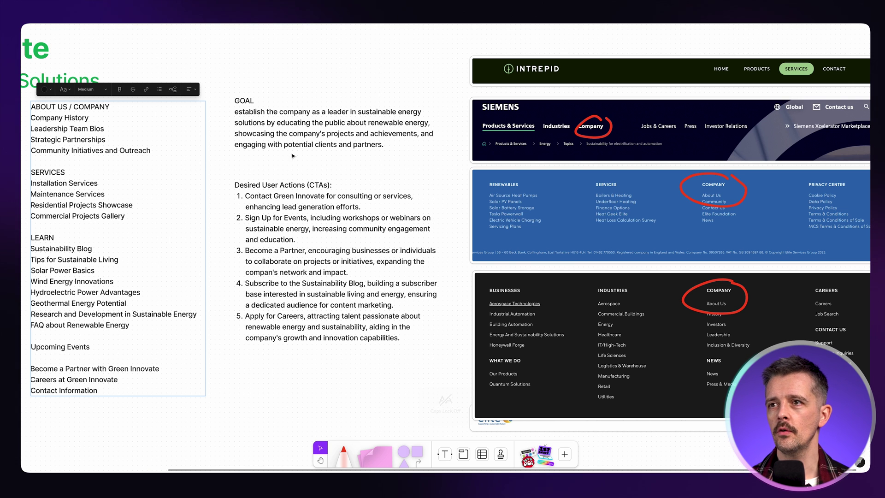
{"action": "key", "text": "Escape"}
{"action": "left_click", "coordinate": [295, 89]}
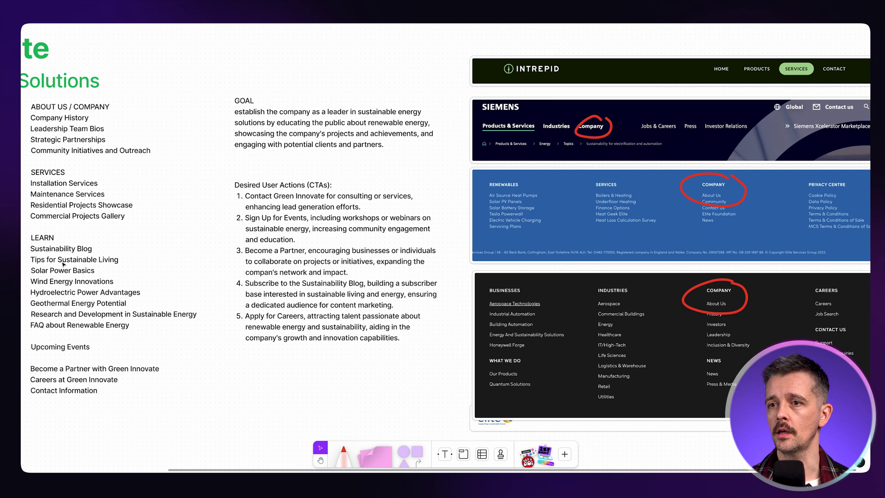
Step: Replace the LEARN heading with RENEWABLES / SUSTAINABILITY (BLOG)
{"action": "left_click", "coordinate": [45, 239]}
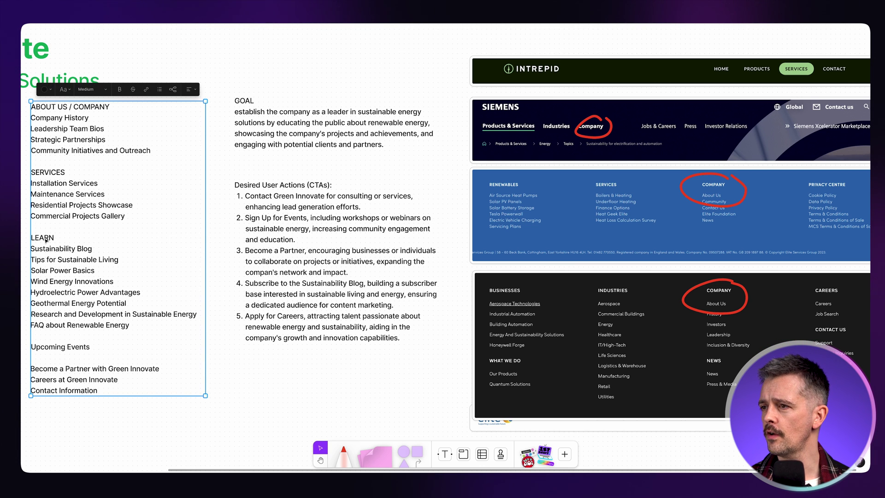
{"action": "double_click", "coordinate": [46, 238]}
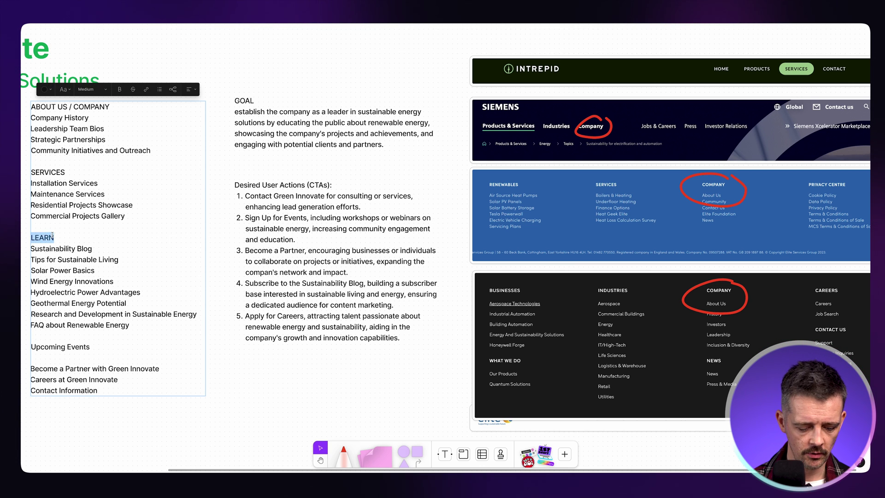
{"action": "key", "text": "Caps_Lock"}
{"action": "type", "text": "RENEWA"}
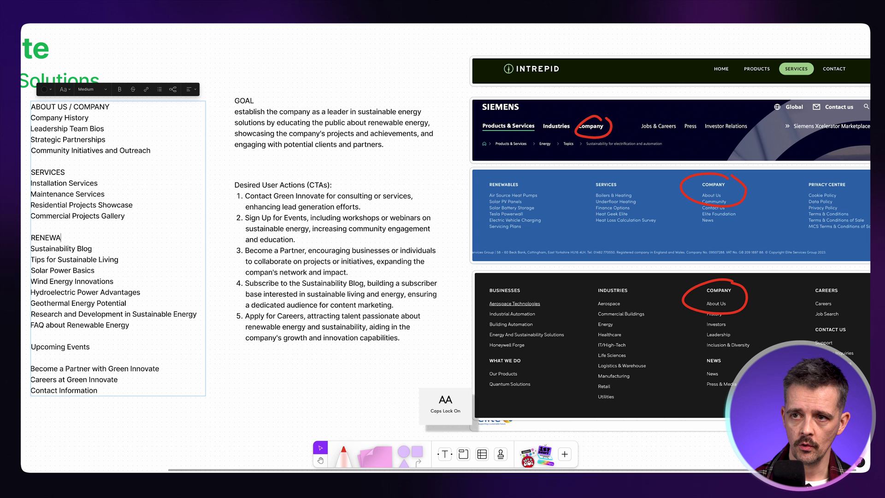
{"action": "type", "text": "BLES / "}
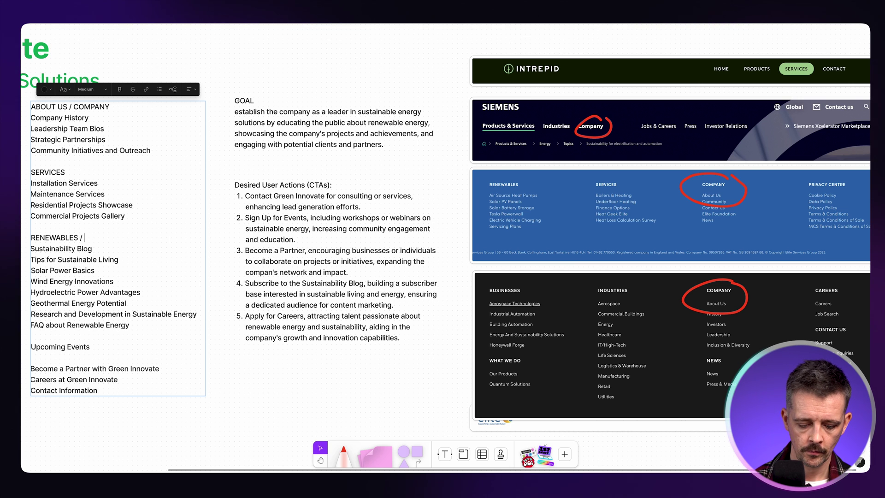
{"action": "type", "text": "SUSTAIN"}
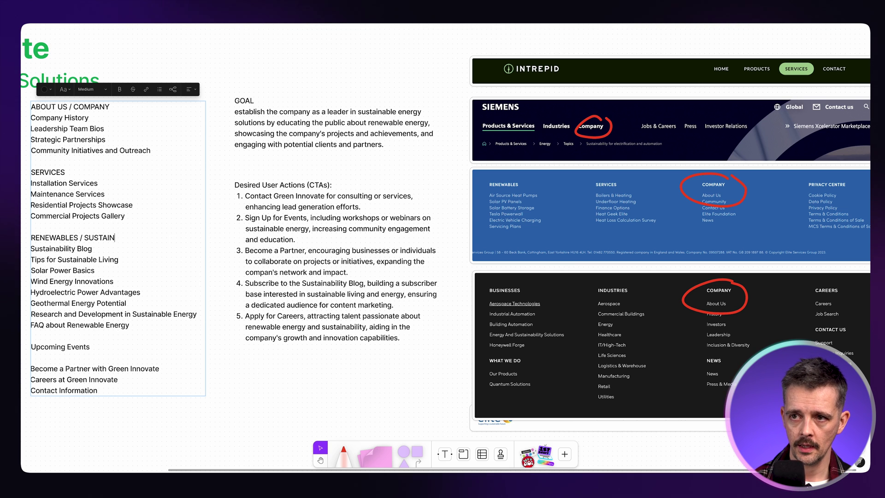
{"action": "type", "text": "ABILITY"}
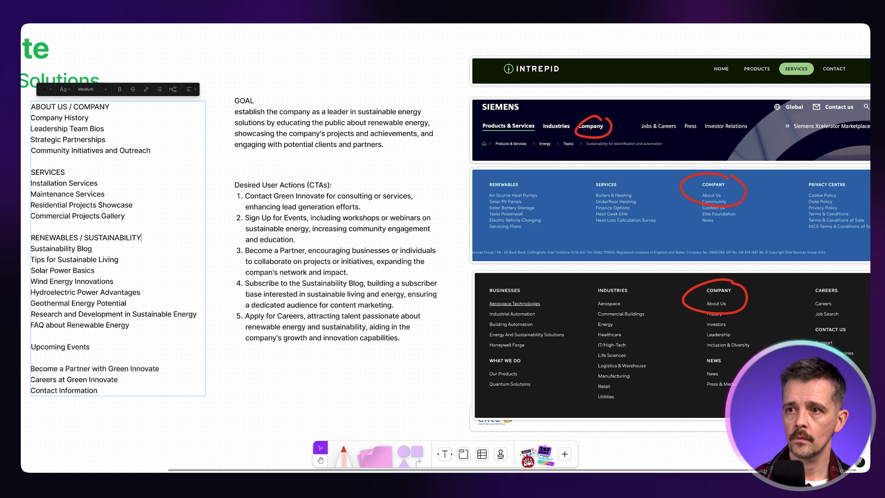
{"action": "key", "text": "Caps_Lock"}
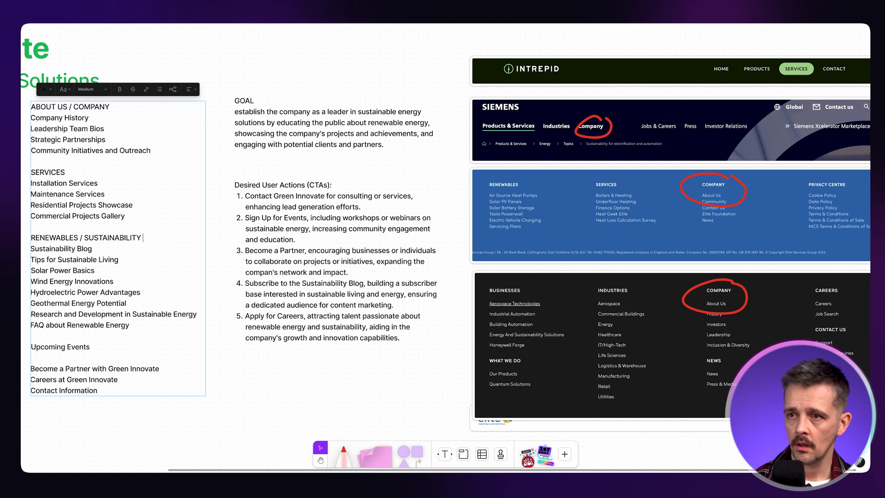
{"action": "key", "text": "Caps_Lock"}
{"action": "type", "text": "9BLOG"}
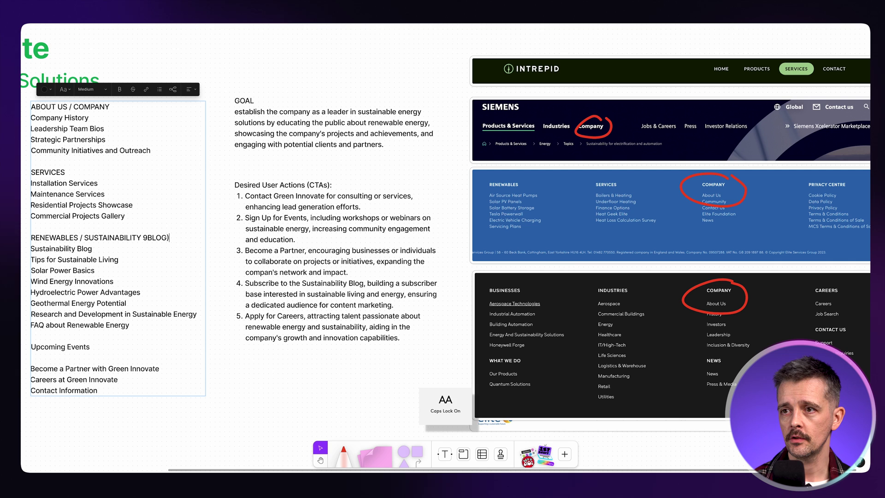
{"action": "key", "text": "Left"}
{"action": "key", "text": "Left"}
{"action": "key", "text": "Left"}
{"action": "key", "text": "BackSpace"}
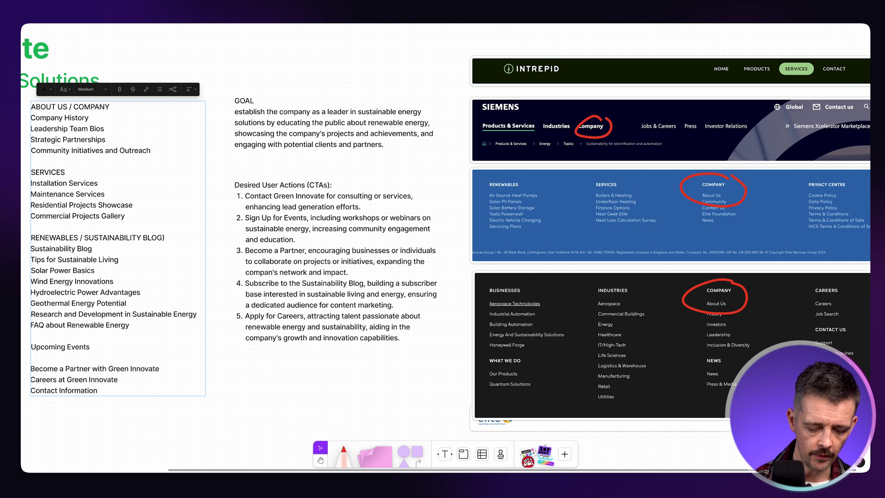
{"action": "type", "text": "("}
{"action": "key", "text": "Caps_Lock"}
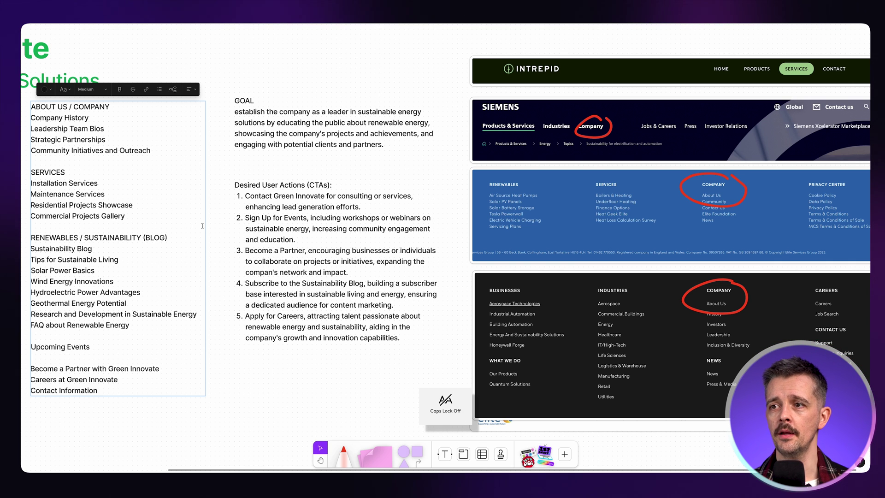
{"action": "key", "text": "Escape"}
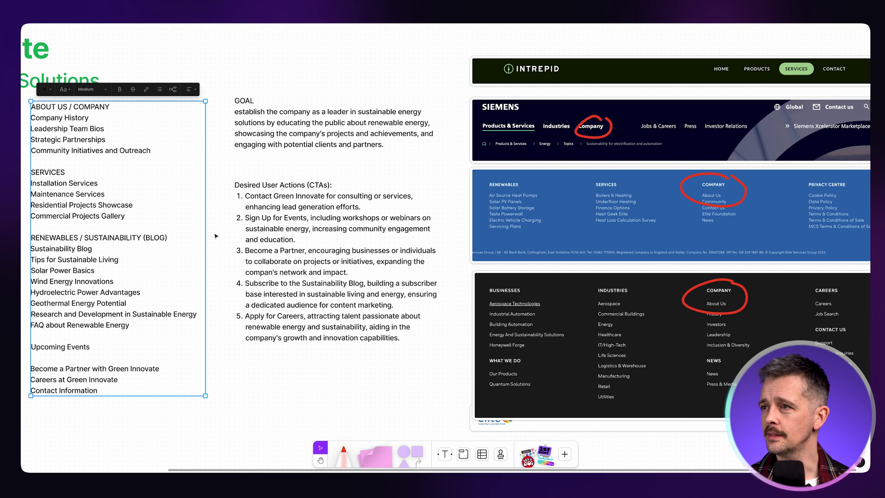
Step: Underline the competitors' services links in red and tick the SERVICES section
{"action": "left_click", "coordinate": [344, 454]}
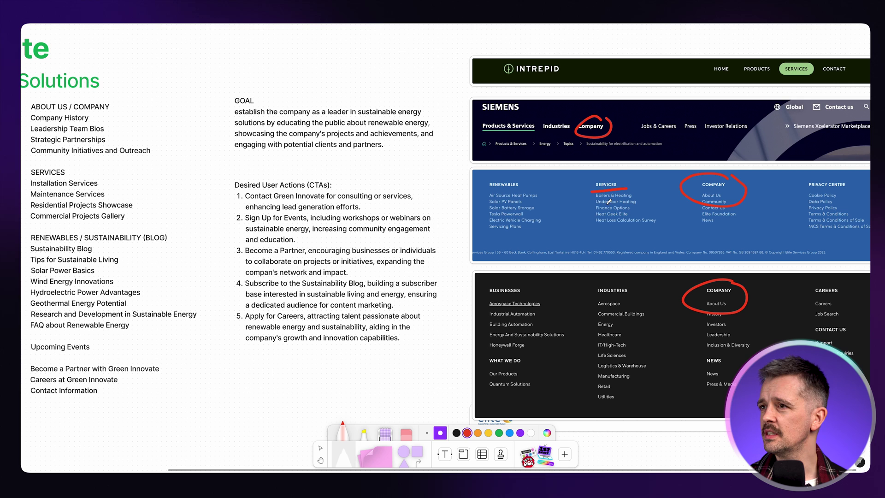
{"action": "left_click_drag", "start_coordinate": [522, 134], "coordinate": [541, 133]}
{"action": "left_click_drag", "start_coordinate": [783, 76], "coordinate": [824, 78]}
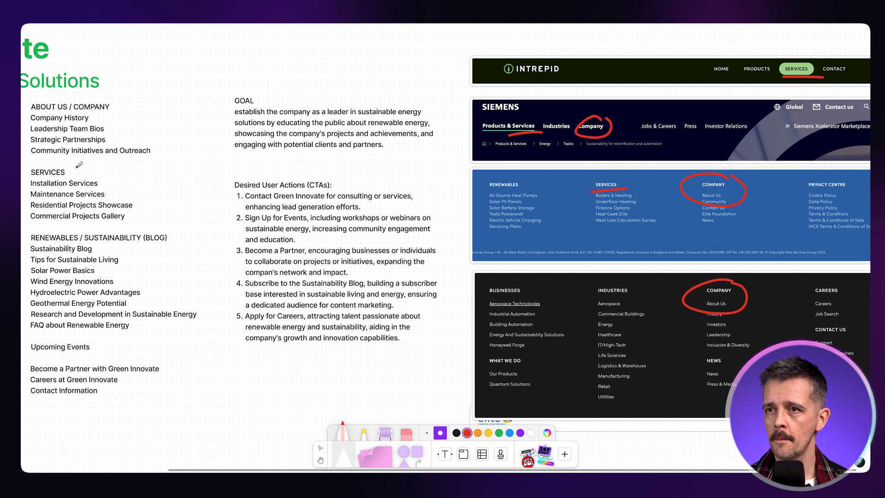
{"action": "left_click_drag", "start_coordinate": [77, 167], "coordinate": [95, 164]}
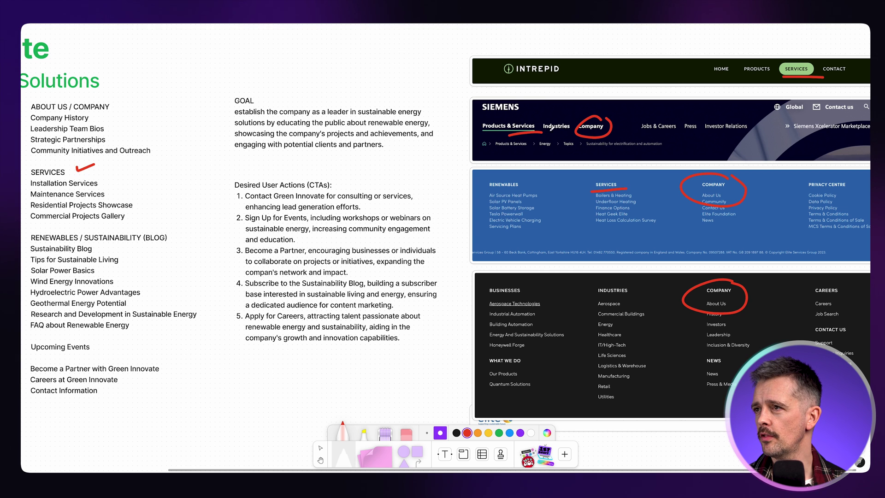
Step: Loop Siemens' main navigation and underline its careers, press and Contact us links
{"action": "mouse_move", "coordinate": [580, 118]}
{"action": "left_mouse_down"}
{"action": "mouse_move", "coordinate": [502, 152]}
{"action": "mouse_move", "coordinate": [613, 132]}
{"action": "mouse_move", "coordinate": [700, 134]}
{"action": "left_mouse_up"}
{"action": "left_click_drag", "start_coordinate": [724, 134], "coordinate": [744, 133]}
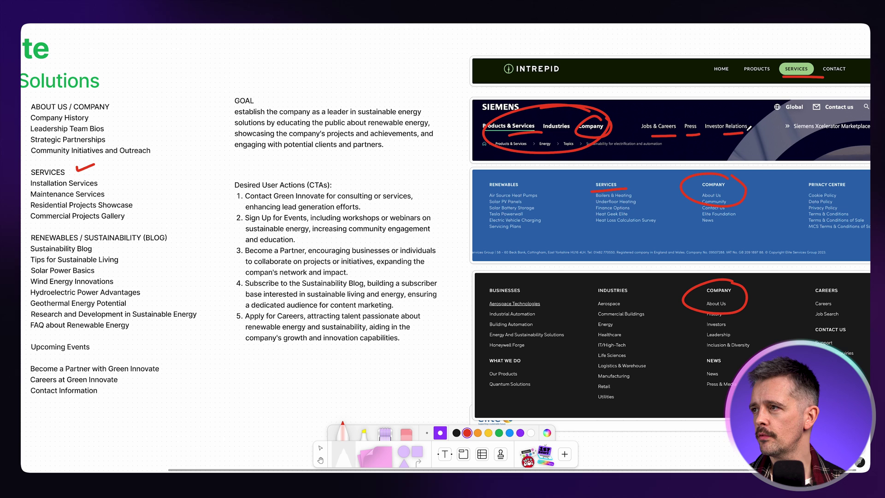
{"action": "left_click_drag", "start_coordinate": [825, 112], "coordinate": [860, 112]}
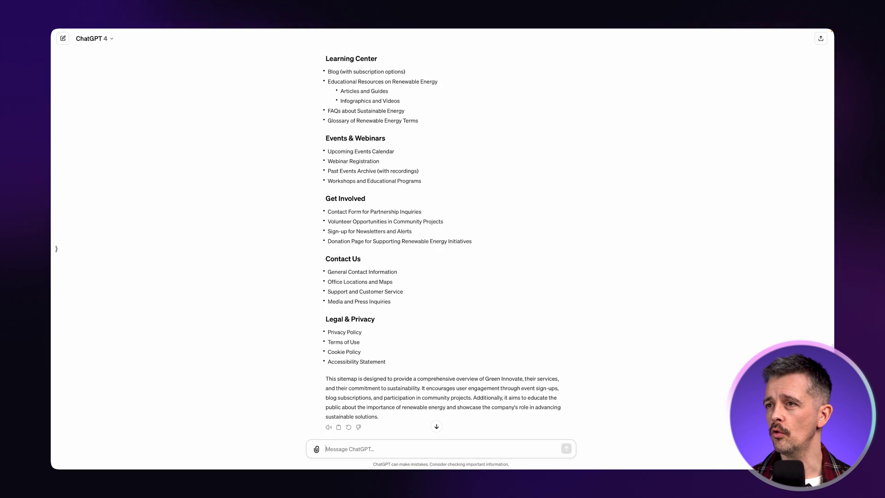
{"action": "key", "text": "super+minus"}
{"action": "key", "text": "super+minus"}
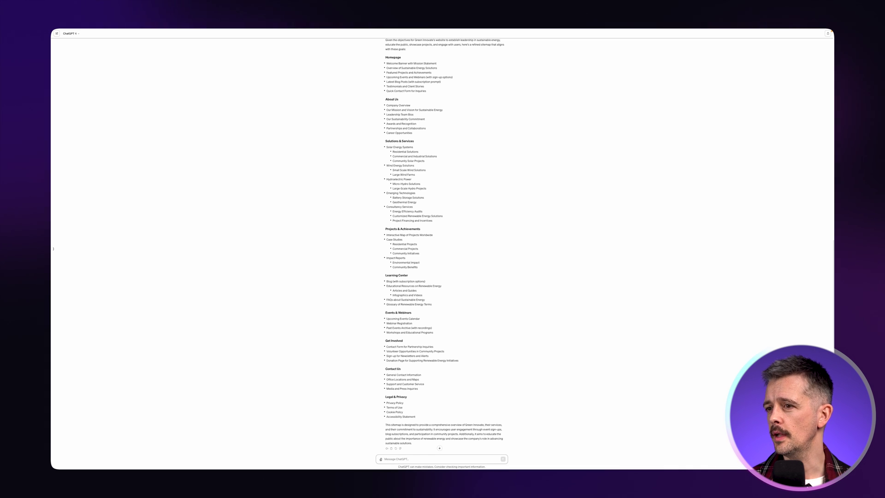
Step: Zoom the ChatGPT answer out to see the whole Green Innovate sitemap, then back to readable size
{"action": "key", "text": "ctrl+plus"}
{"action": "key", "text": "ctrl+plus"}
{"action": "key", "text": "ctrl+plus"}
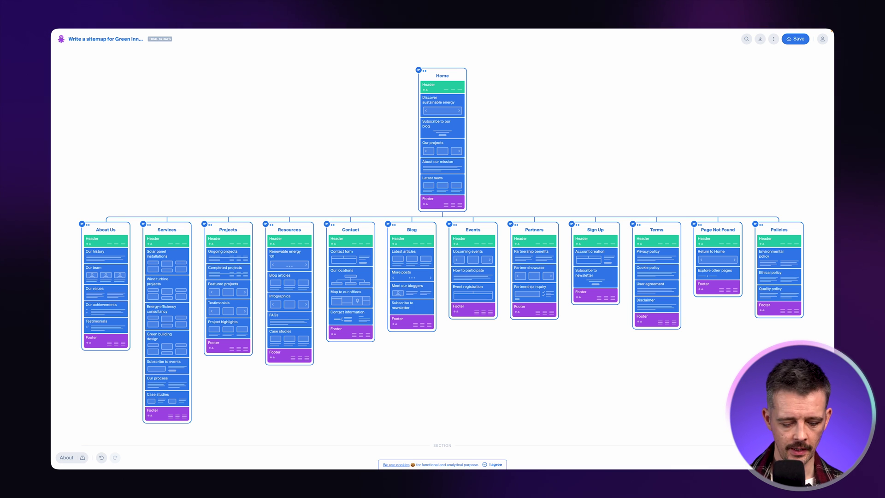
Step: Pan and zoom the Octopus.do sitemap to inspect each column, including Events, Partners, Sign Up and Terms
{"action": "scroll", "coordinate": [606, 375], "scroll_direction": "up", "scroll_amount": 5}
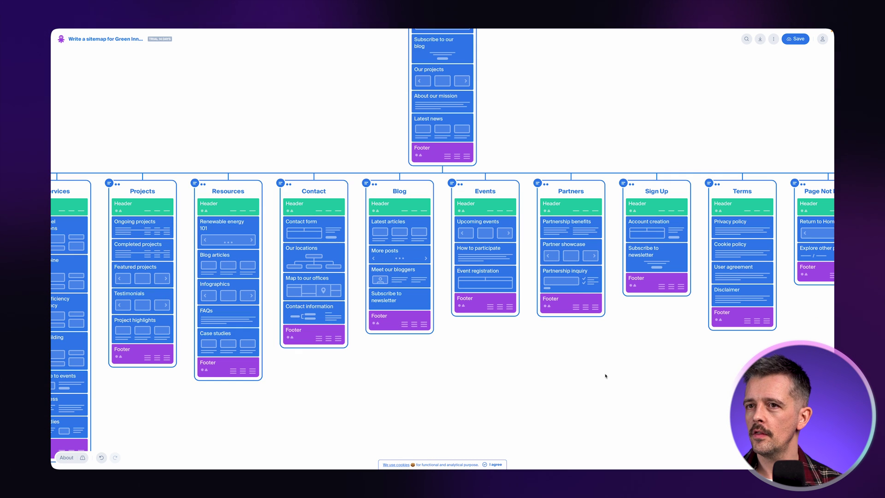
{"action": "left_click_drag", "start_coordinate": [166, 397], "coordinate": [537, 363]}
{"action": "scroll", "coordinate": [537, 363], "scroll_direction": "up", "scroll_amount": 5}
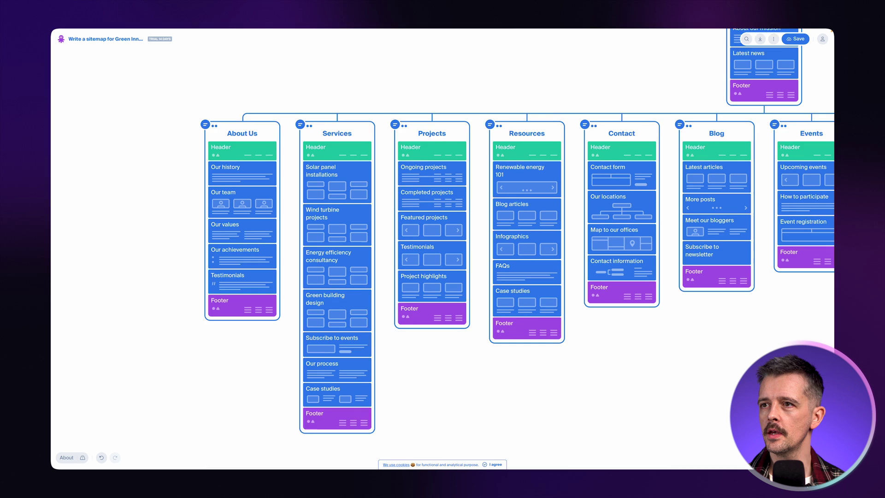
{"action": "scroll", "coordinate": [195, 141], "scroll_direction": "right", "scroll_amount": 1}
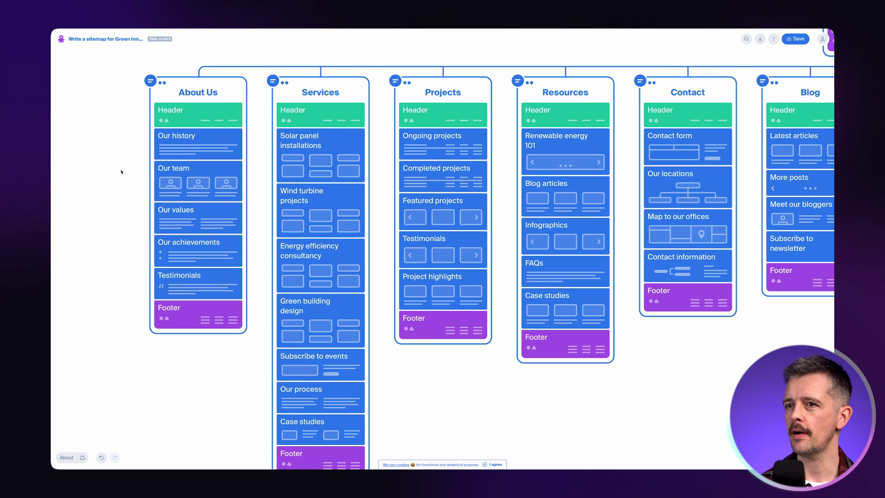
{"action": "scroll", "coordinate": [122, 172], "scroll_direction": "down", "scroll_amount": 4}
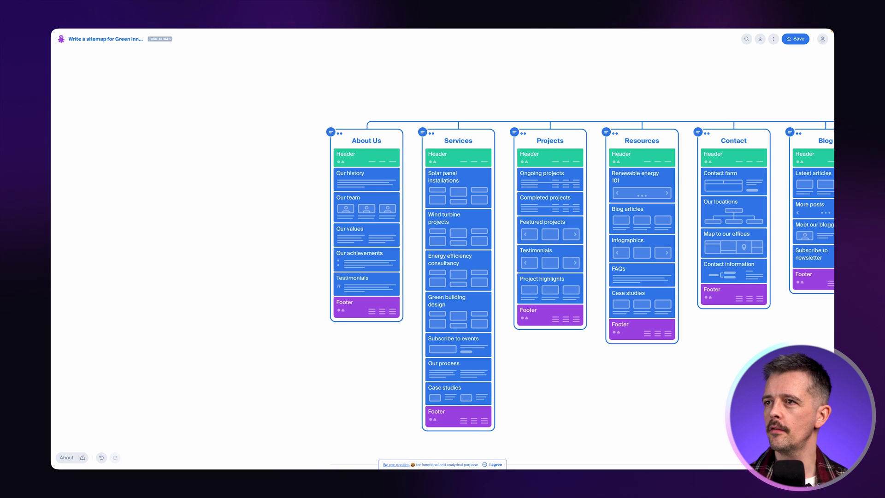
{"action": "left_click_drag", "start_coordinate": [587, 358], "coordinate": [237, 409]}
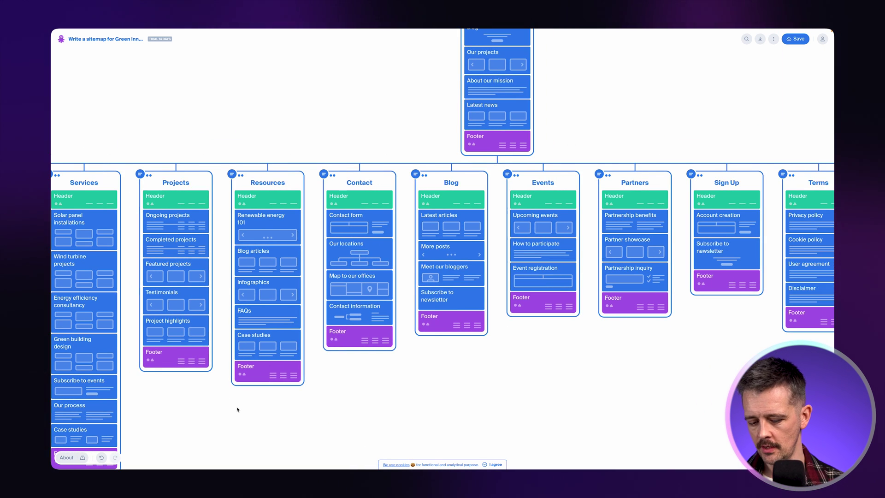
{"action": "scroll", "coordinate": [499, 324], "scroll_direction": "down", "scroll_amount": 5}
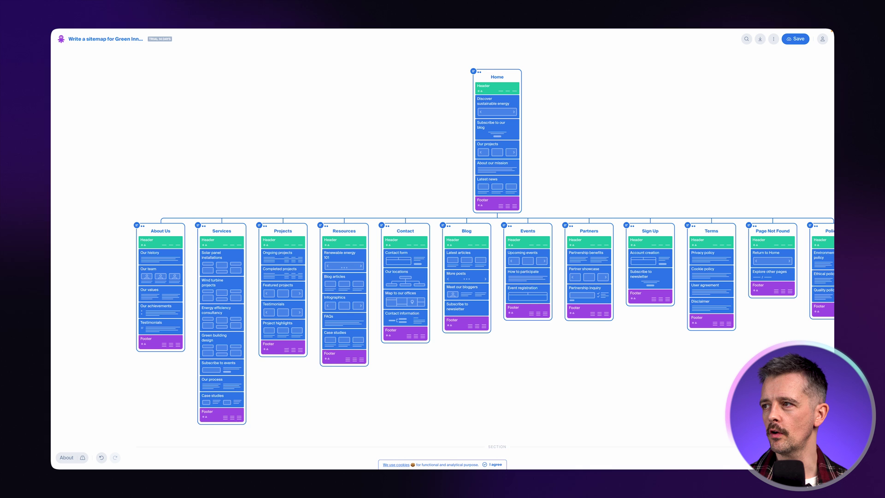
{"action": "scroll", "coordinate": [290, 395], "scroll_direction": "right", "scroll_amount": 4}
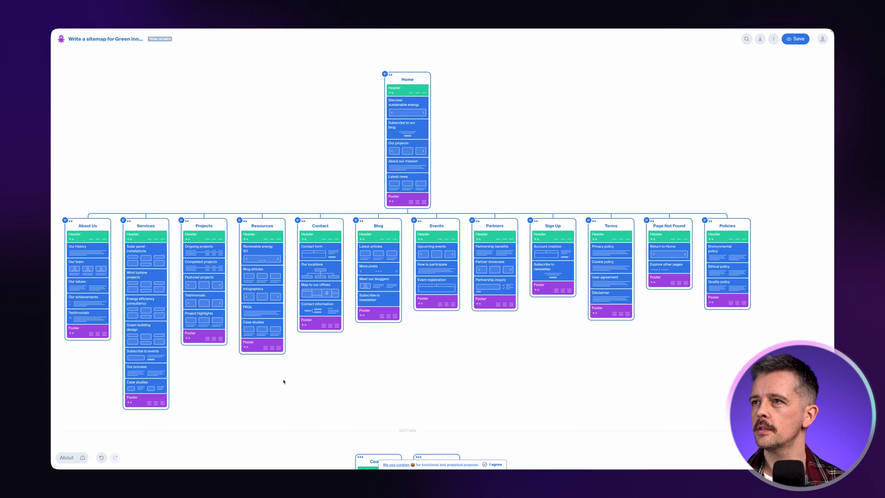
{"action": "scroll", "coordinate": [314, 383], "scroll_direction": "left", "scroll_amount": 1}
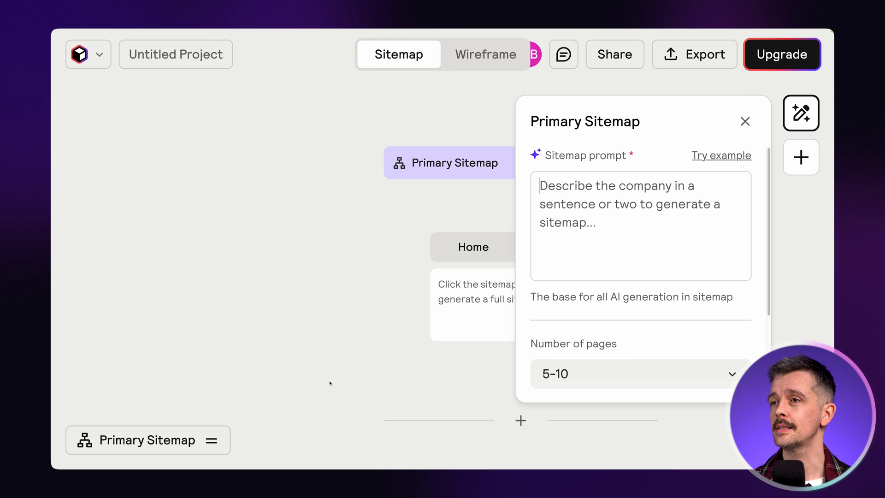
Step: Paste the Green Innovate company description as the prompt, choose 20+ pages, and generate
{"action": "key", "text": "ctrl+v"}
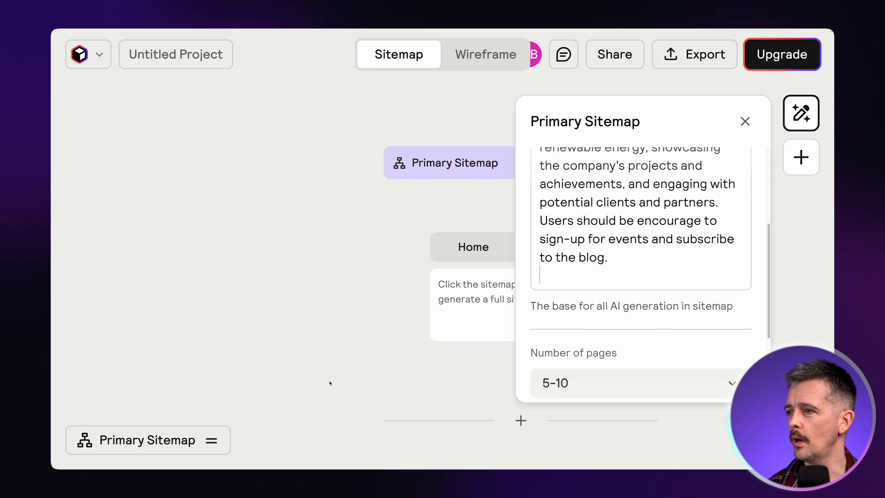
{"action": "left_click", "coordinate": [540, 391]}
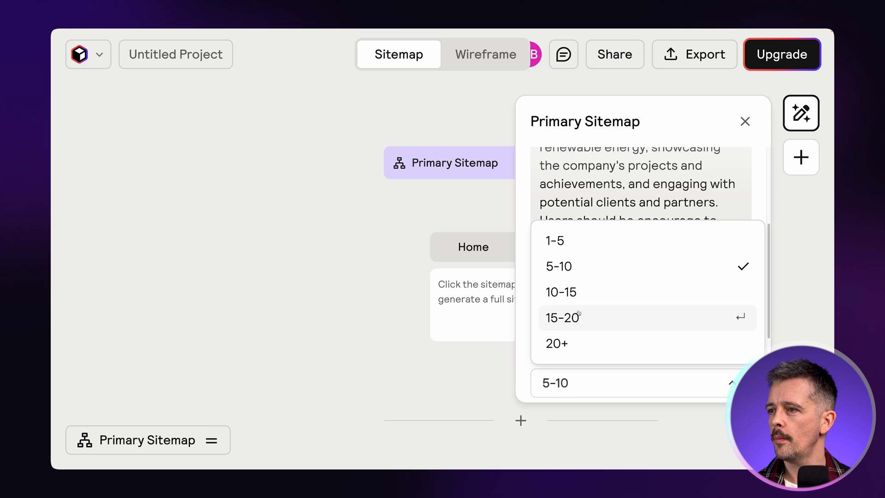
{"action": "left_click", "coordinate": [581, 345]}
{"action": "scroll", "coordinate": [613, 340], "scroll_direction": "down", "scroll_amount": 3}
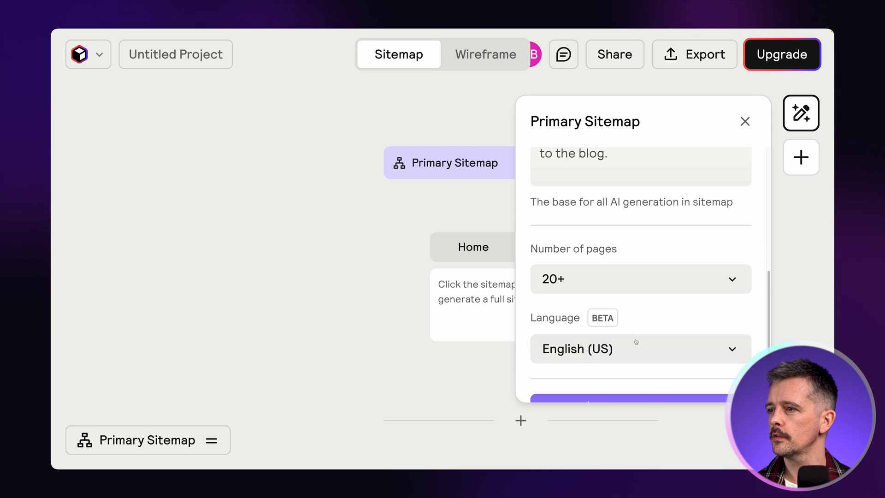
{"action": "left_click", "coordinate": [628, 377]}
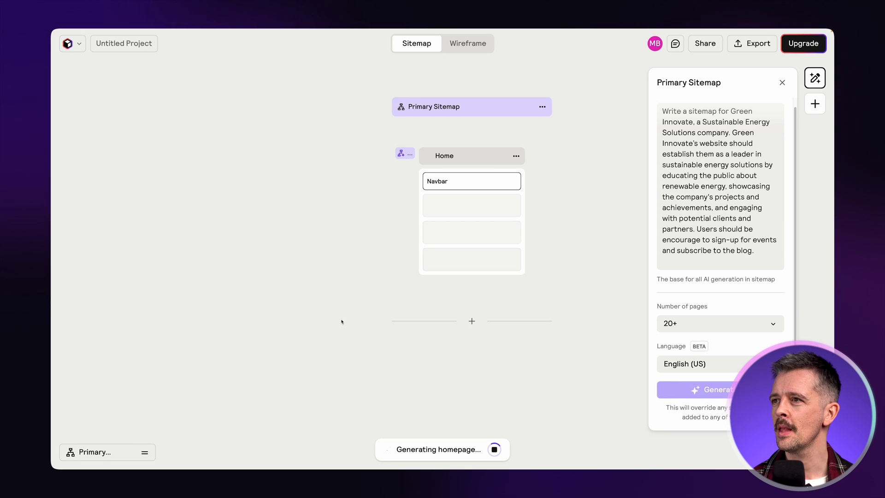
Step: Zoom out and pan the Relume sitemap to review pages from About Us through Testimonials to Sign Up
{"action": "key", "text": "super+minus"}
{"action": "key", "text": "super+minus"}
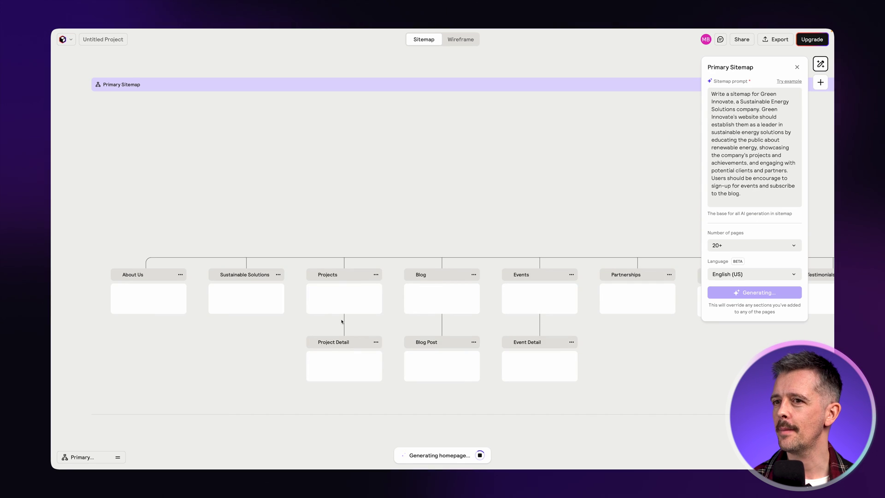
{"action": "key", "text": "super+minus"}
{"action": "key", "text": "super+equal"}
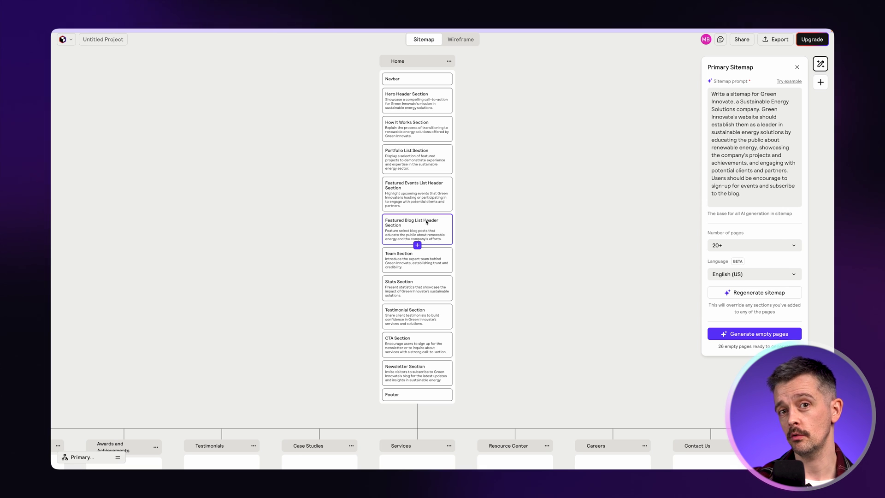
{"action": "key", "text": "ctrl+minus"}
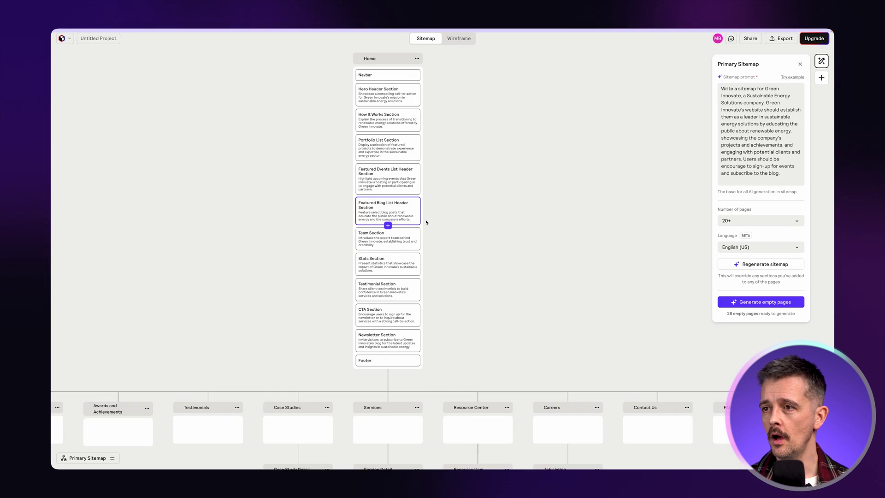
{"action": "left_click_drag", "start_coordinate": [476, 349], "coordinate": [249, 237]}
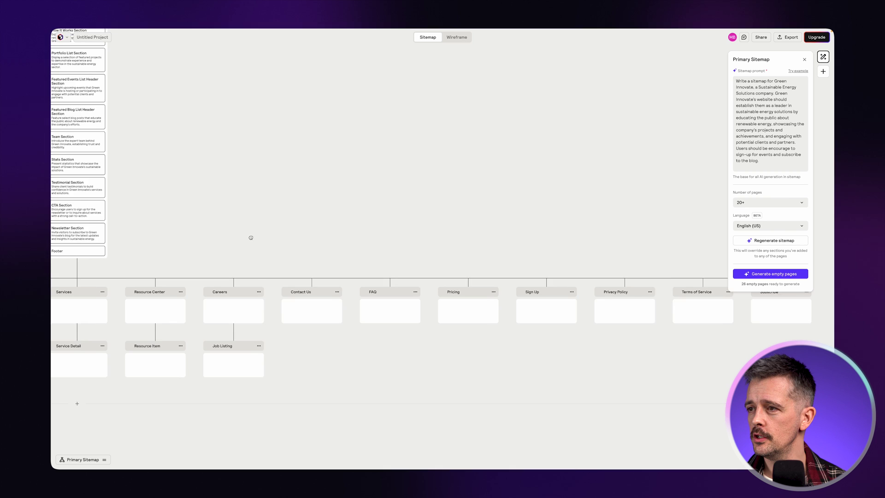
{"action": "left_click_drag", "start_coordinate": [402, 220], "coordinate": [545, 237]}
{"action": "left_click_drag", "start_coordinate": [153, 245], "coordinate": [542, 206]}
{"action": "left_click_drag", "start_coordinate": [354, 218], "coordinate": [309, 211]}
{"action": "left_click_drag", "start_coordinate": [490, 212], "coordinate": [243, 212]}
{"action": "left_click_drag", "start_coordinate": [514, 202], "coordinate": [269, 205]}
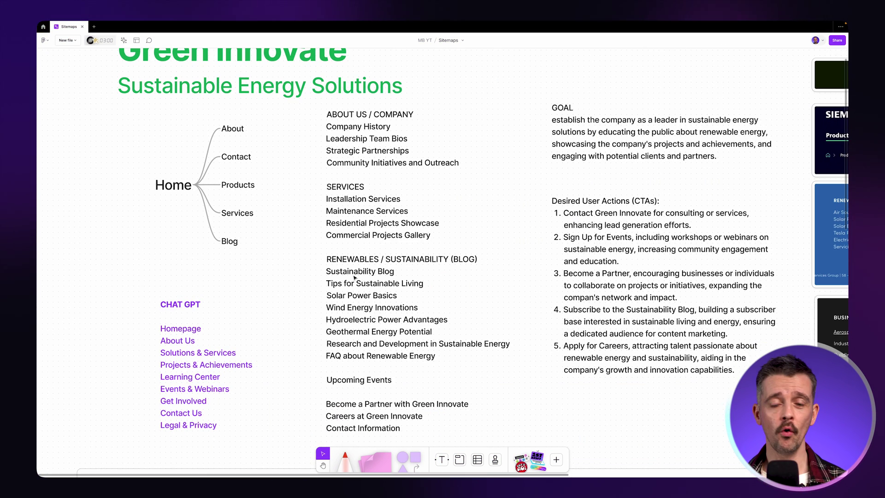
Step: Bold the Projects & Achievements and Learning Center lines, and add '/ LEARNING CENTRE / DISCOVER SUSTAINABLE ENERGY' to the blog heading
{"action": "key", "text": "h"}
{"action": "scroll", "coordinate": [282, 404], "scroll_direction": "down", "scroll_amount": 2}
{"action": "key", "text": "v"}
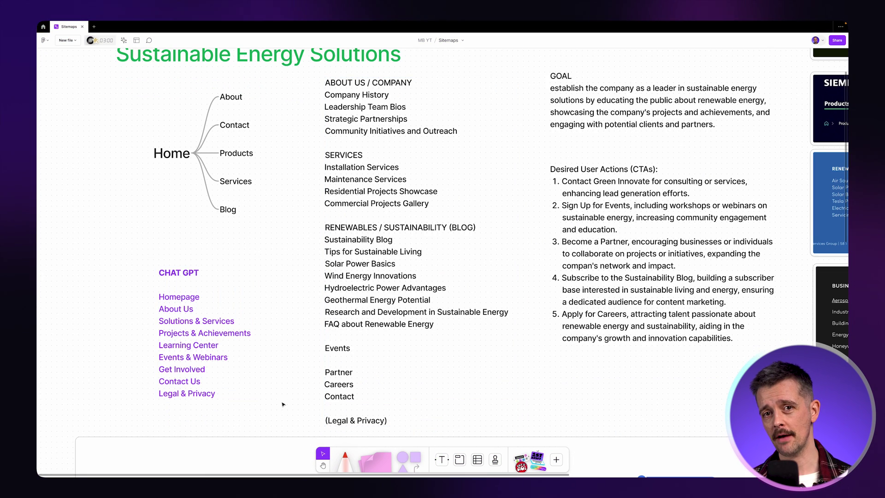
{"action": "left_click_drag", "start_coordinate": [219, 346], "coordinate": [159, 333]}
{"action": "key", "text": "ctrl+b"}
{"action": "left_click", "coordinate": [279, 294]}
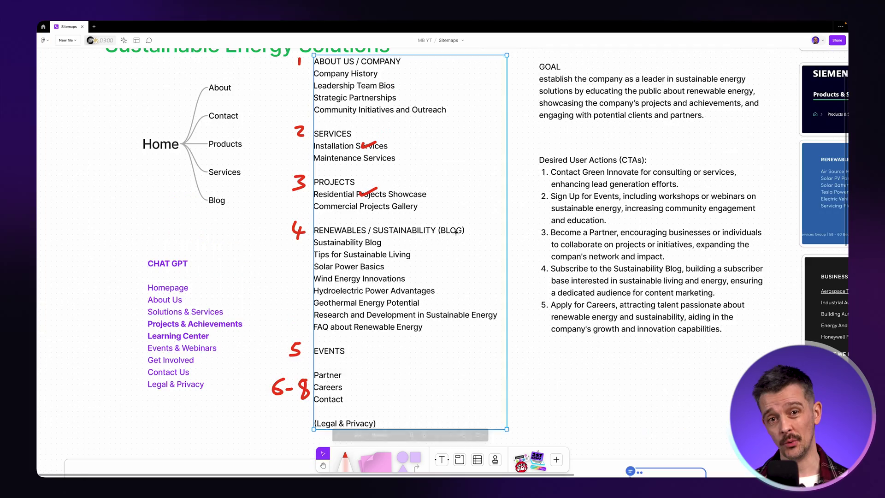
{"action": "type", "text": "/ LEARNING CENTRE / DISCOVER SUSTAINABLE ENERGY"}
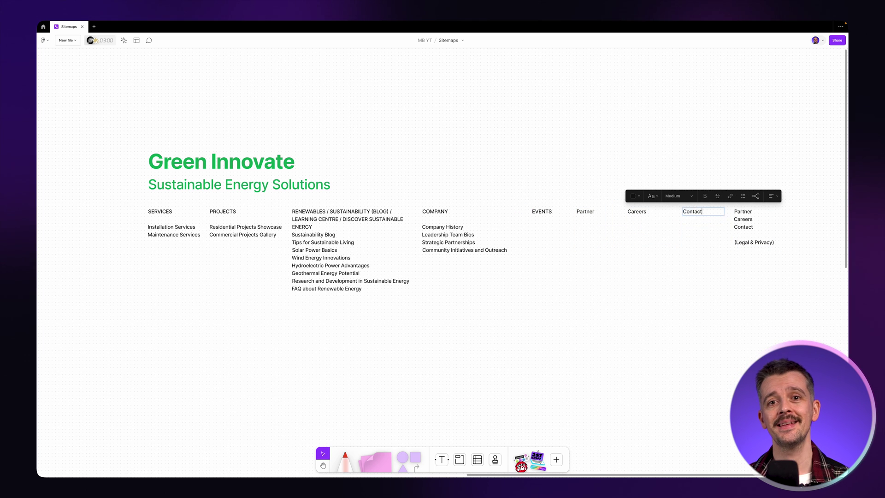
Step: Respace the Partner to Legal columns and move the title group to the top centre
{"action": "left_click_drag", "start_coordinate": [771, 200], "coordinate": [231, 319]}
{"action": "left_click_drag", "start_coordinate": [742, 206], "coordinate": [679, 231]}
{"action": "left_click_drag", "start_coordinate": [267, 167], "coordinate": [484, 103]}
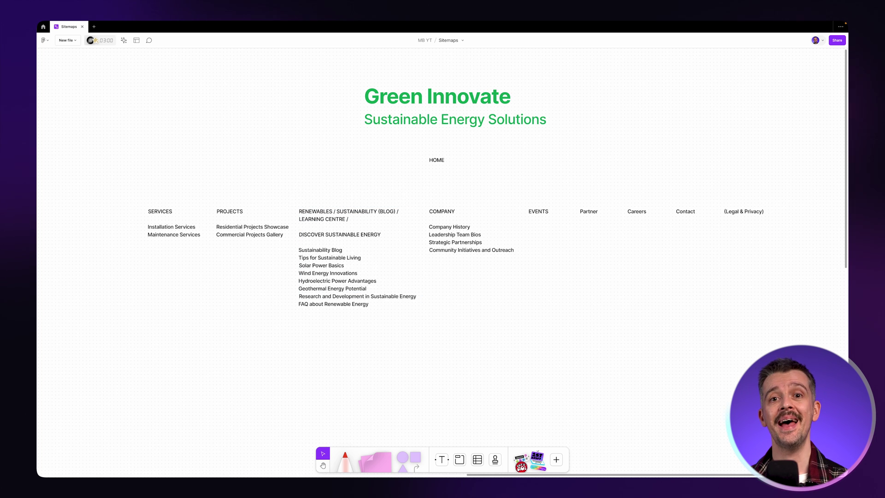
Step: Duplicate the renewables column, rename it SOLUTIONS with four items, and place the blog column after it
{"action": "left_click_drag", "start_coordinate": [333, 212], "coordinate": [491, 305]}
{"action": "double_click", "coordinate": [323, 211]}
{"action": "type", "text": "SOLUTIONS"}
{"action": "key", "text": "BackSpace"}
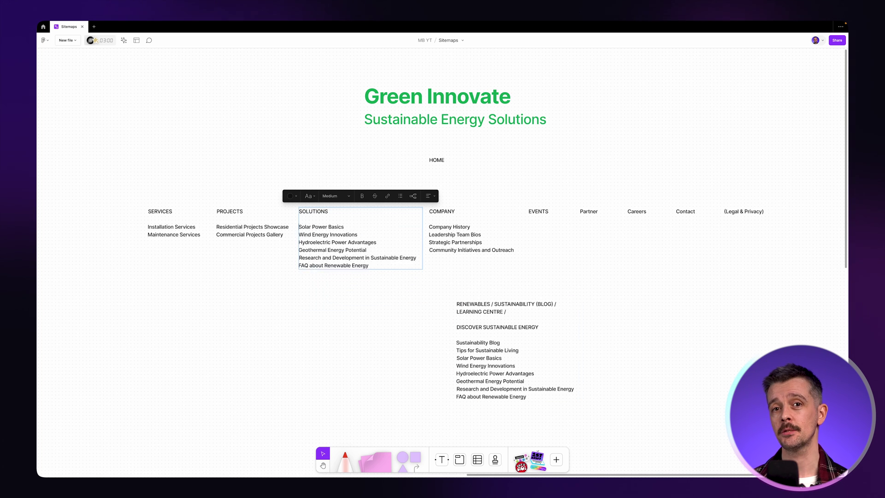
{"action": "left_click", "coordinate": [490, 304]}
{"action": "left_click_drag", "start_coordinate": [774, 203], "coordinate": [427, 254]}
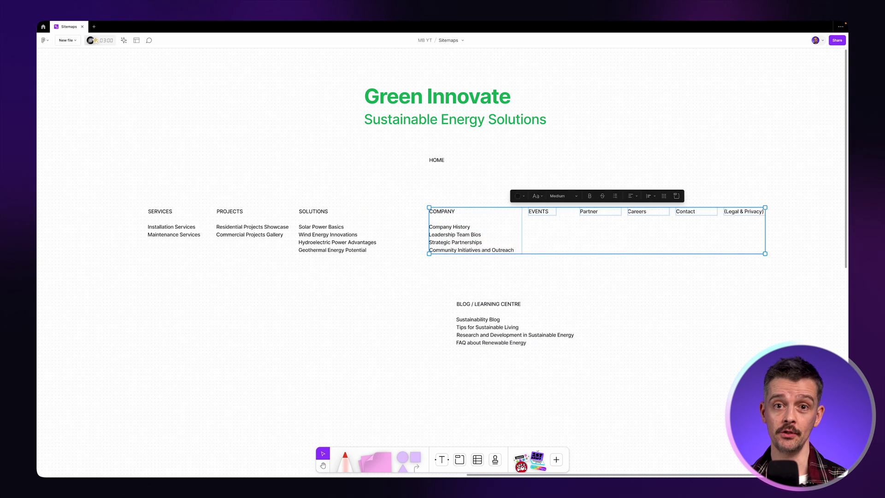
{"action": "left_click_drag", "start_coordinate": [535, 211], "coordinate": [623, 211]}
{"action": "left_click_drag", "start_coordinate": [461, 322], "coordinate": [392, 230]}
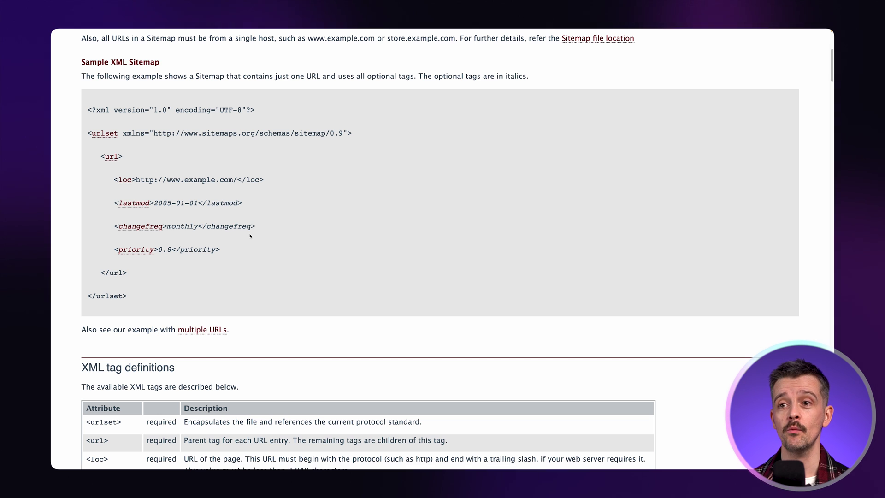
{"action": "key", "text": "ctrl+Tab"}
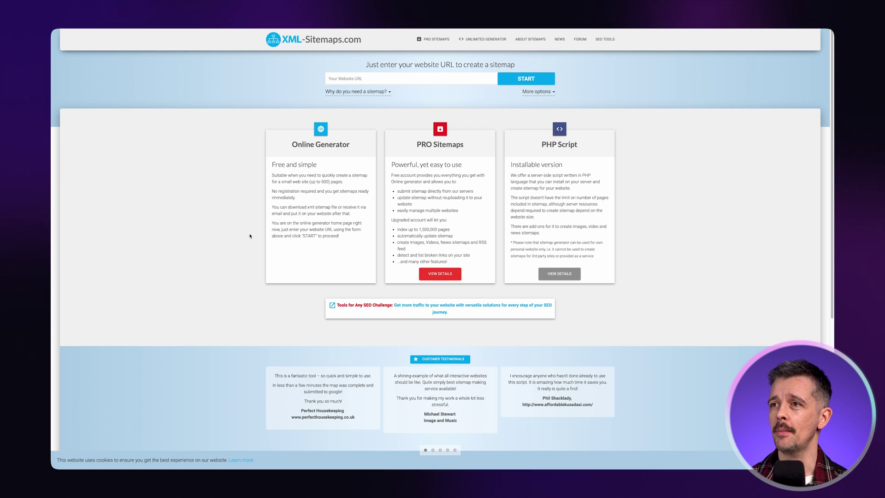
{"action": "left_click", "coordinate": [358, 80]}
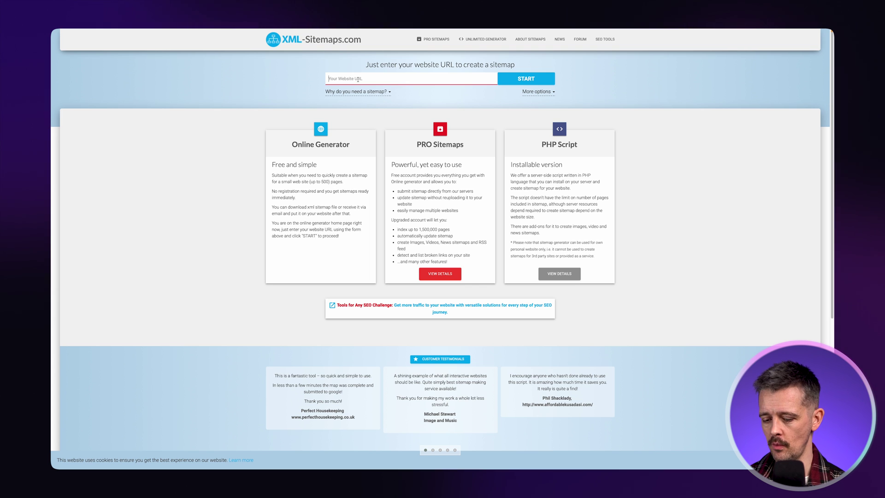
{"action": "type", "text": "https://www.flux-academy.com"}
{"action": "left_click", "coordinate": [517, 81]}
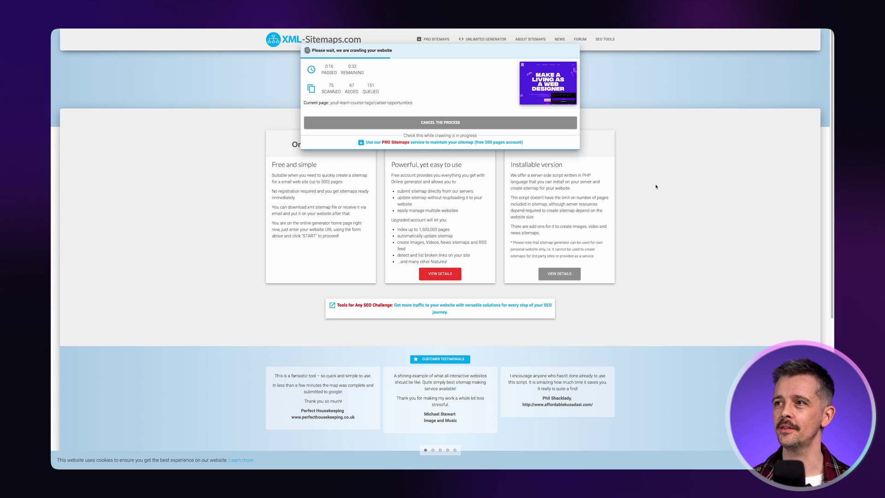
{"action": "key", "text": "ctrl+Tab"}
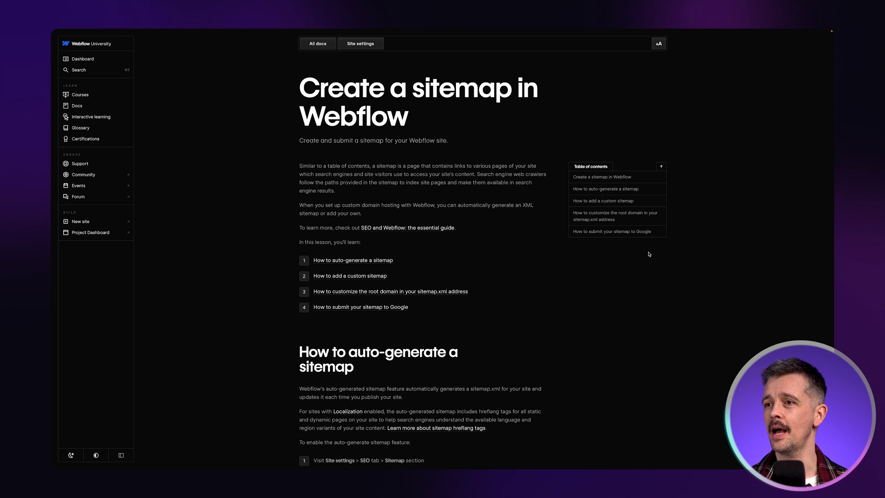
Step: Scroll the Webflow sitemap guide down to 'How to submit your sitemap to Google'
{"action": "scroll", "coordinate": [657, 262], "scroll_direction": "down", "scroll_amount": 6}
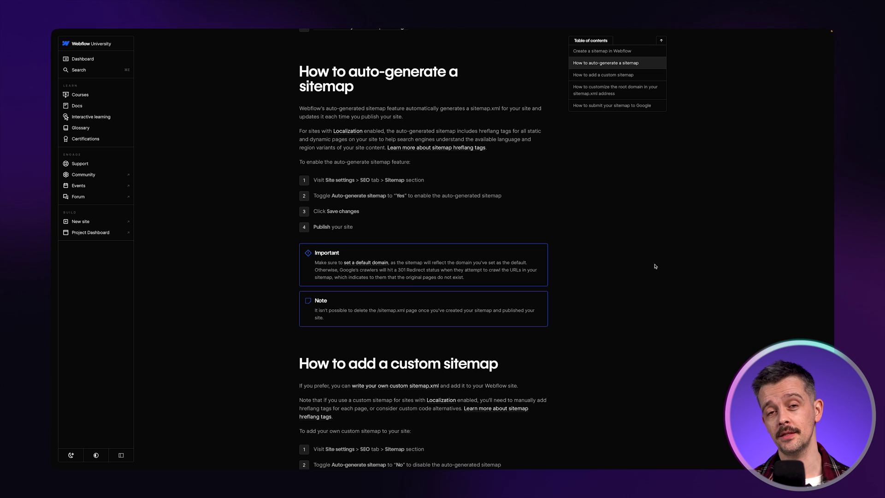
{"action": "scroll", "coordinate": [655, 266], "scroll_direction": "down", "scroll_amount": 7}
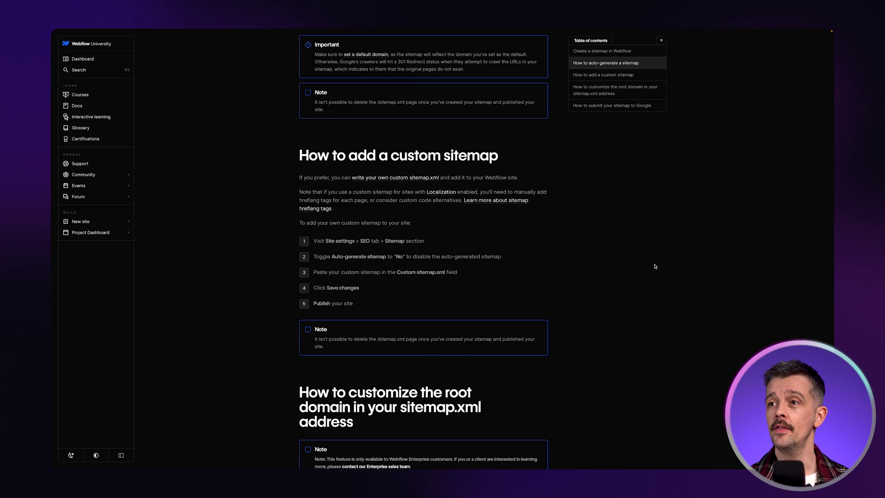
{"action": "scroll", "coordinate": [655, 266], "scroll_direction": "down", "scroll_amount": 4}
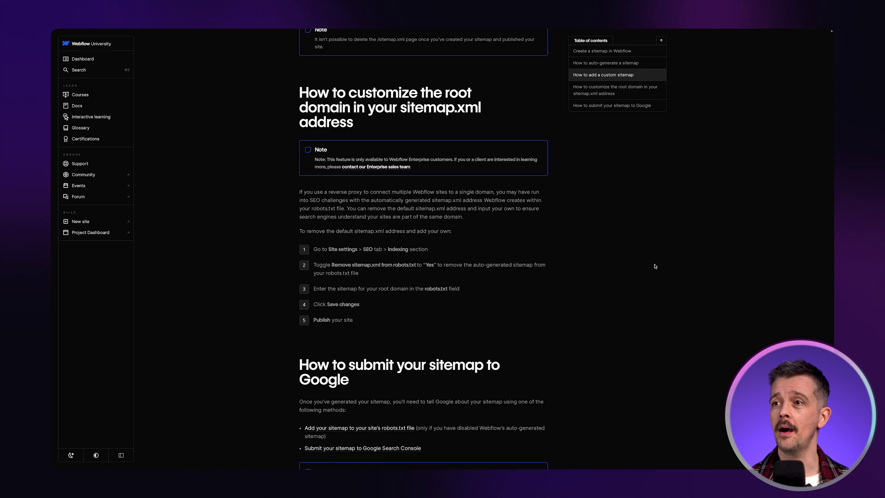
{"action": "scroll", "coordinate": [656, 266], "scroll_direction": "down", "scroll_amount": 1}
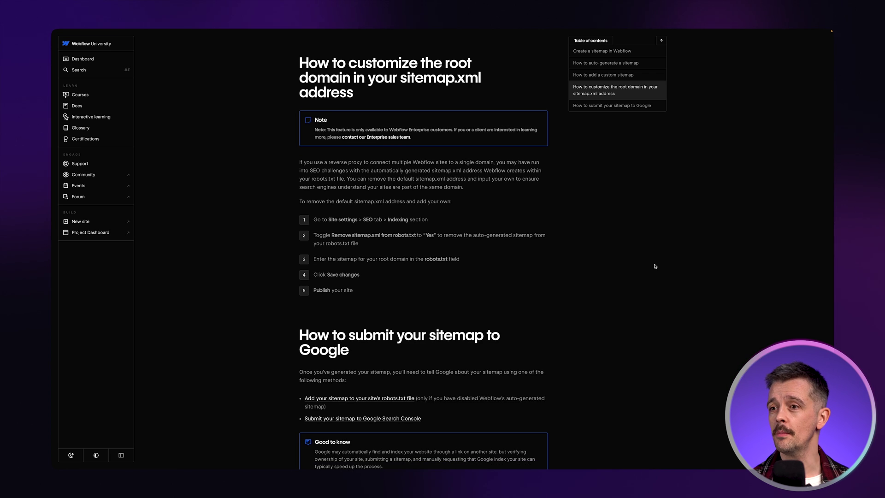
{"action": "scroll", "coordinate": [655, 266], "scroll_direction": "down", "scroll_amount": 6}
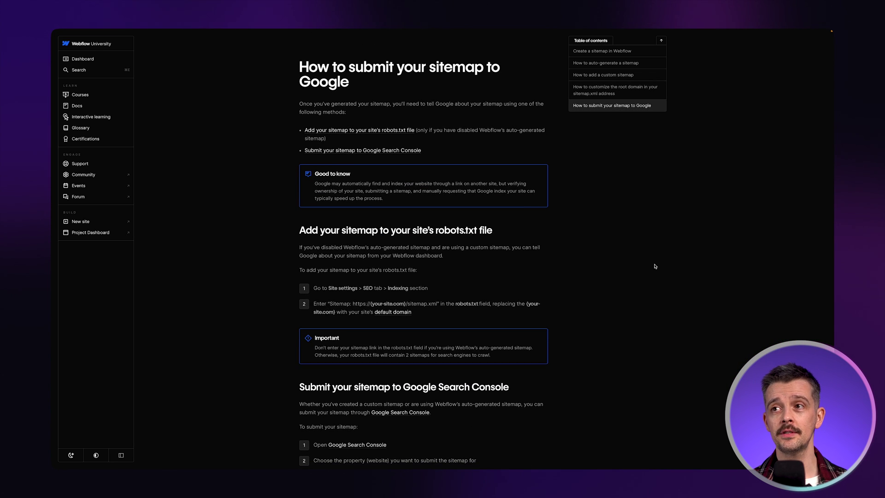